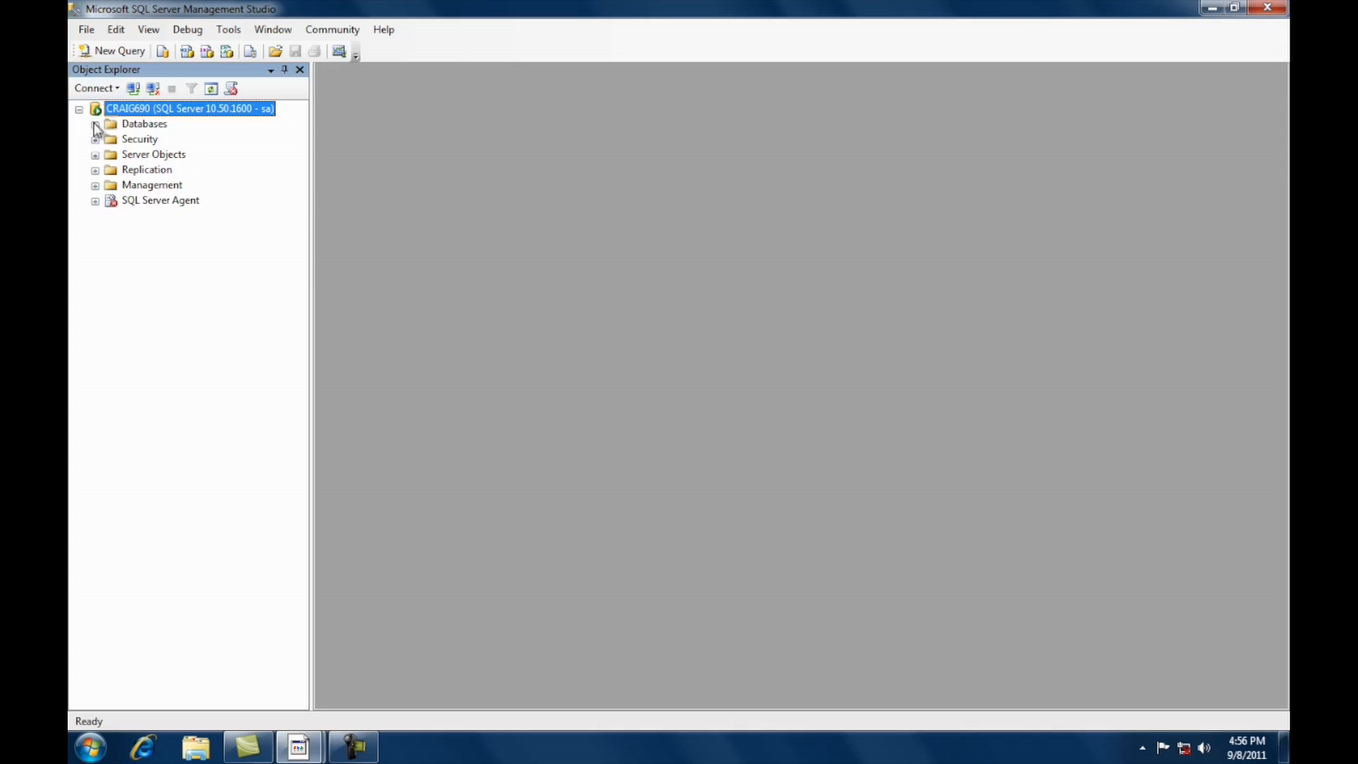
- Start a full backup of the Enterprise32 database and remove the default disk destination
click(95, 125)
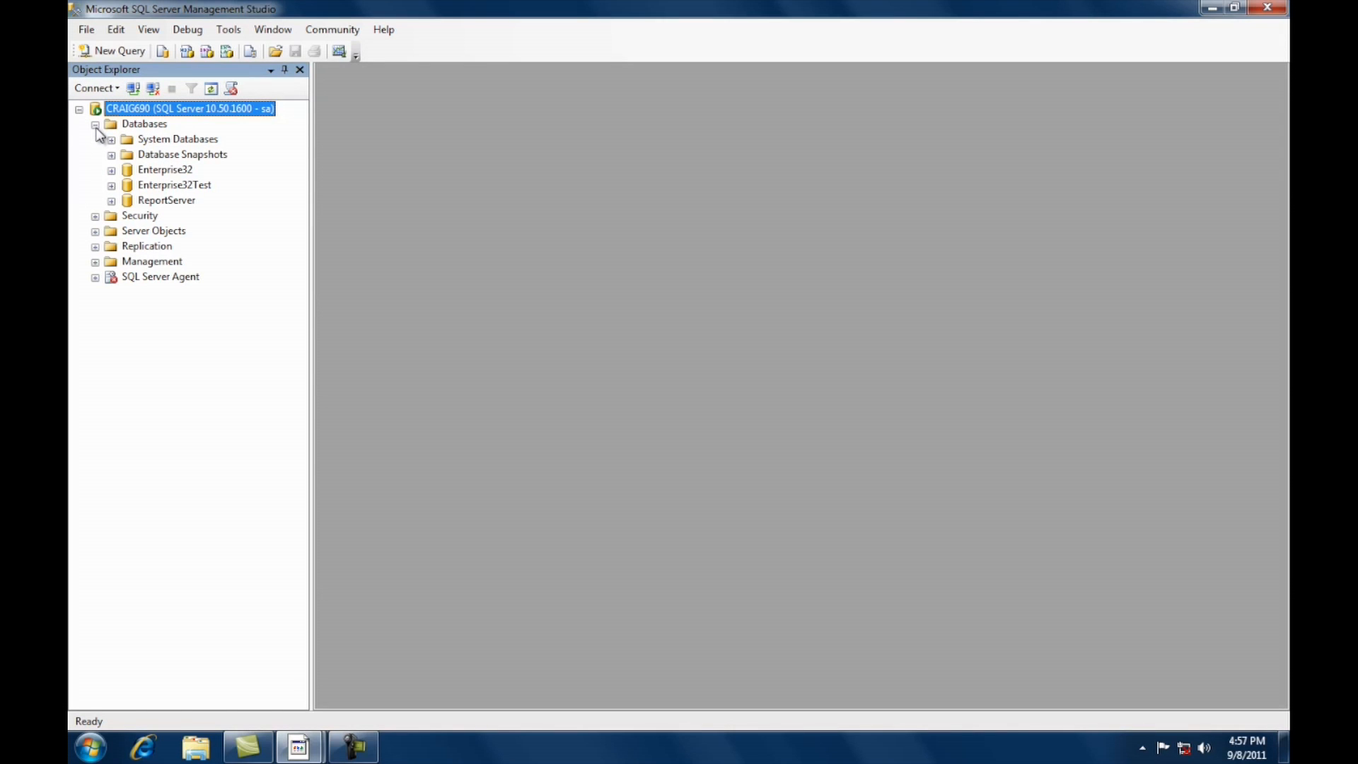
right_click(164, 171)
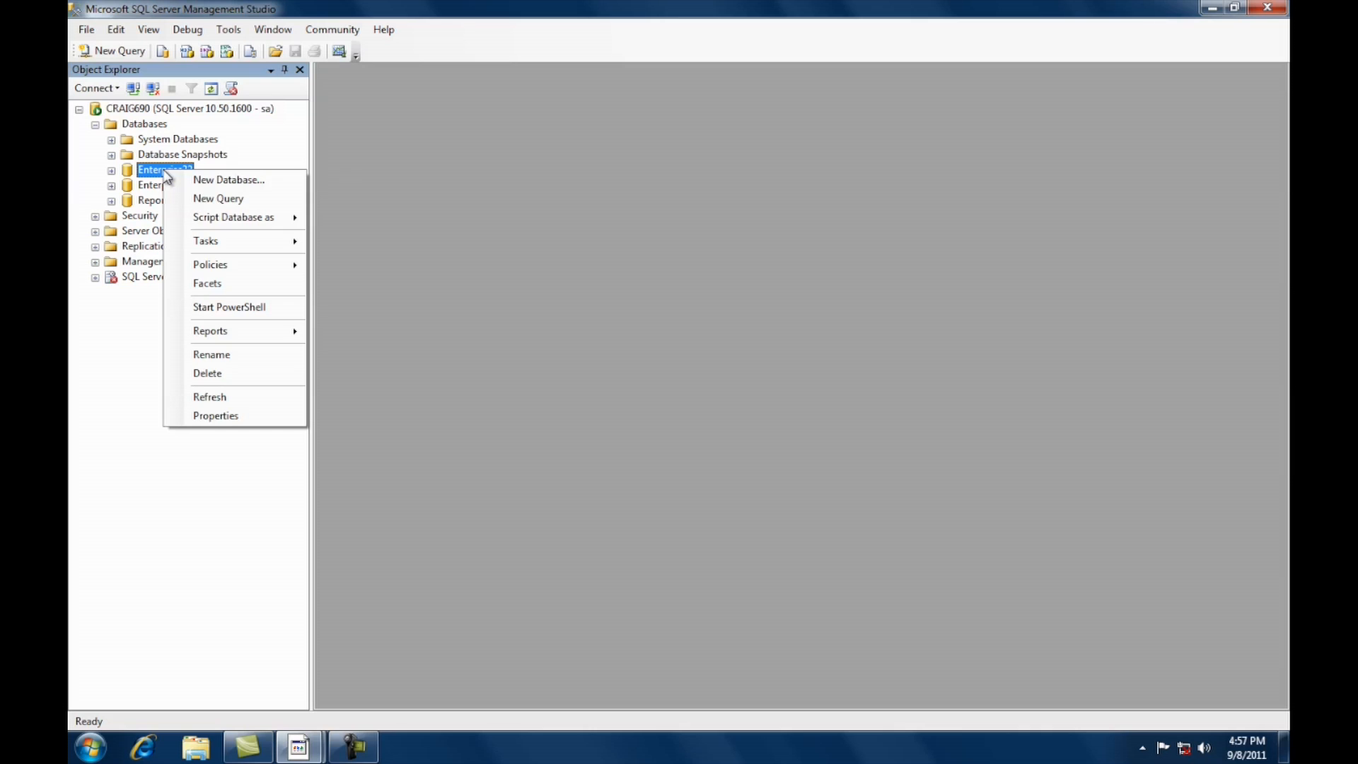
mouse_move(206, 248)
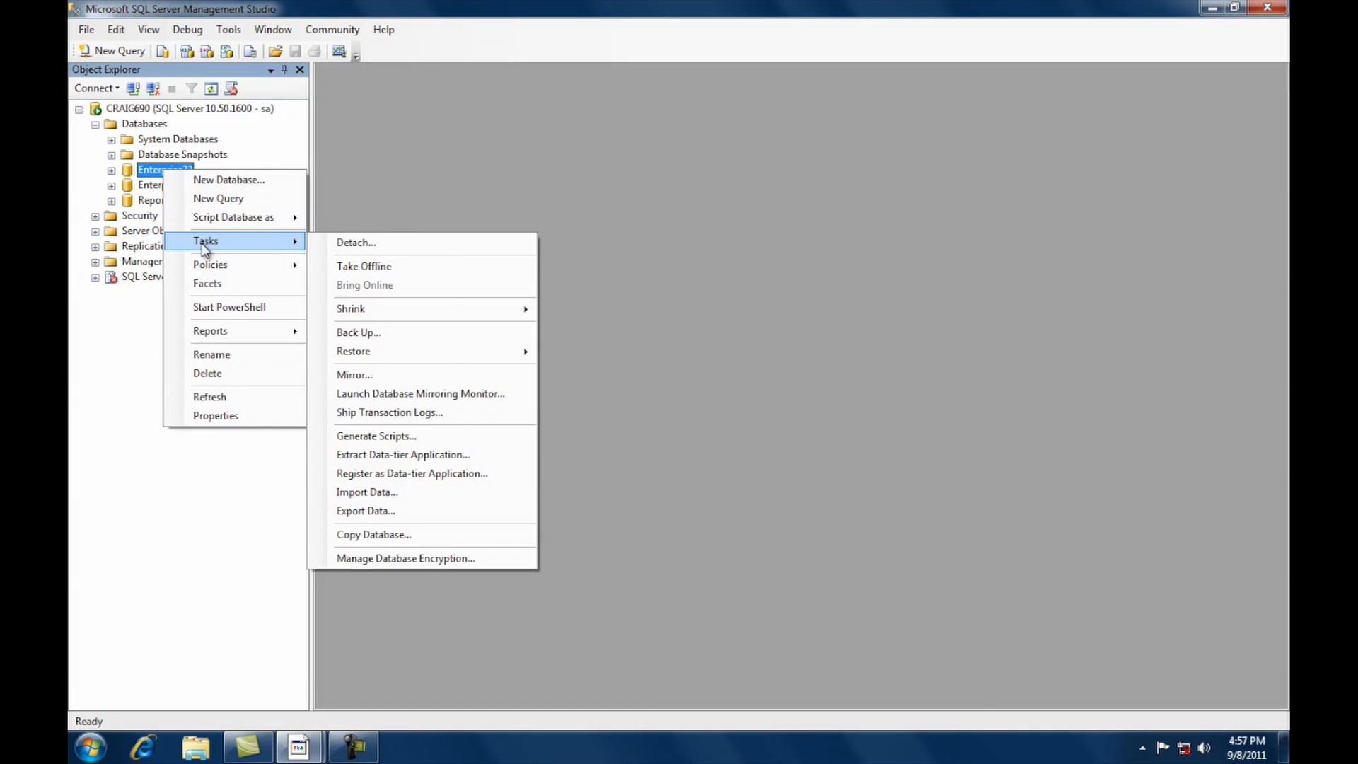
mouse_move(392, 352)
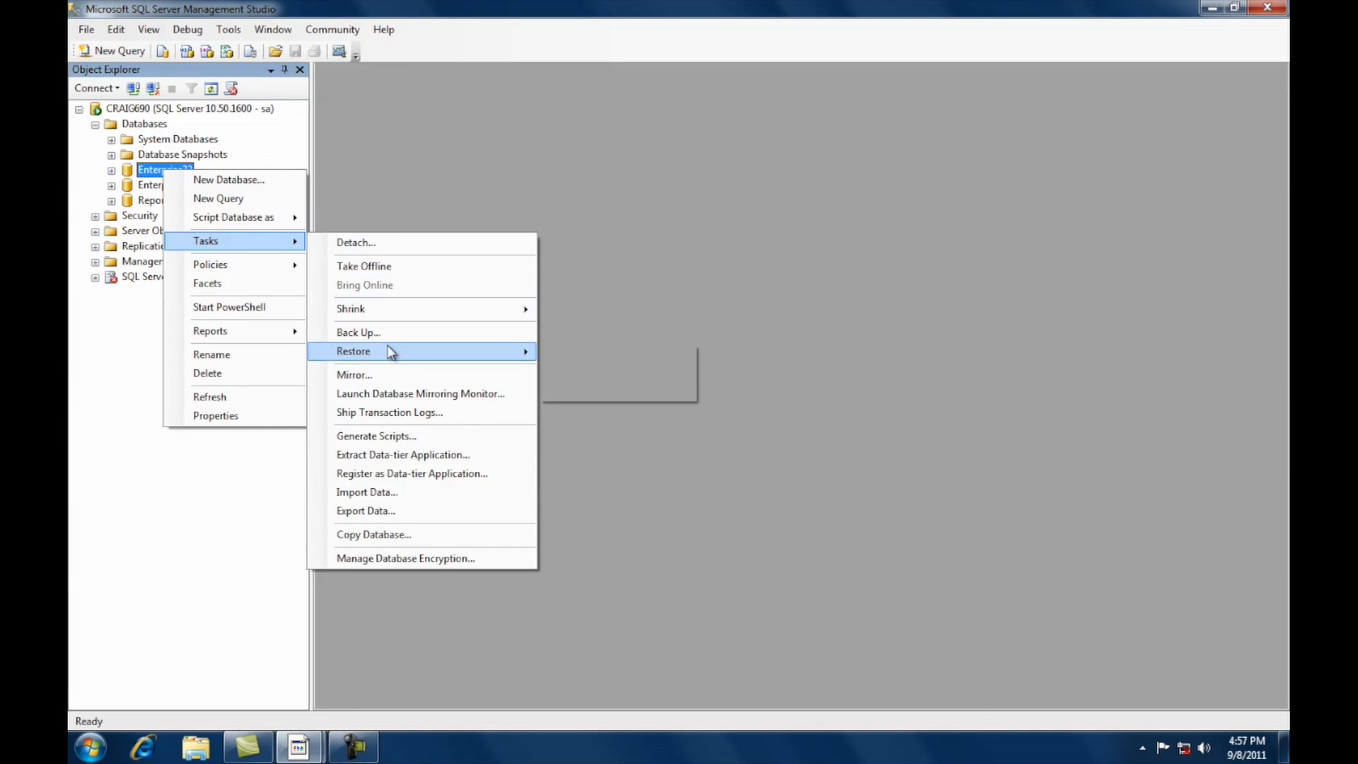
click(389, 332)
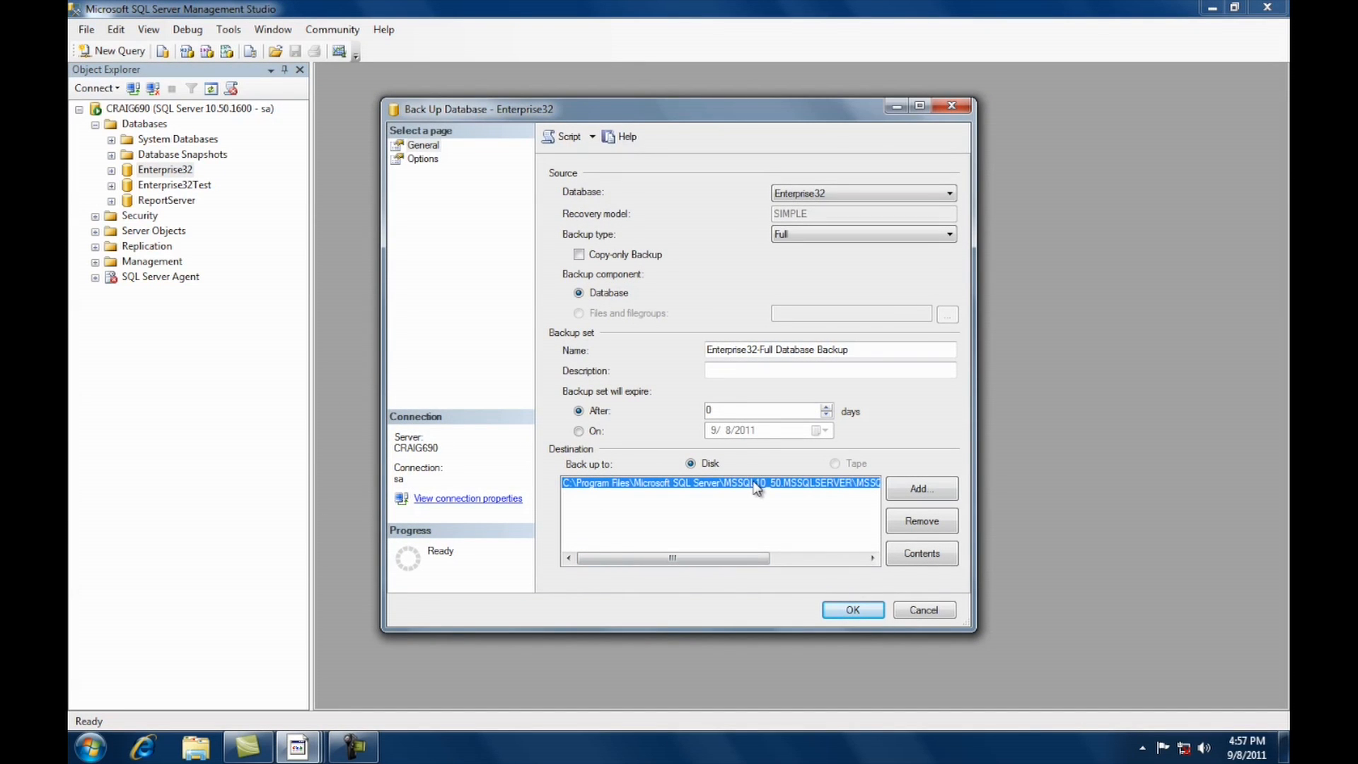
click(931, 529)
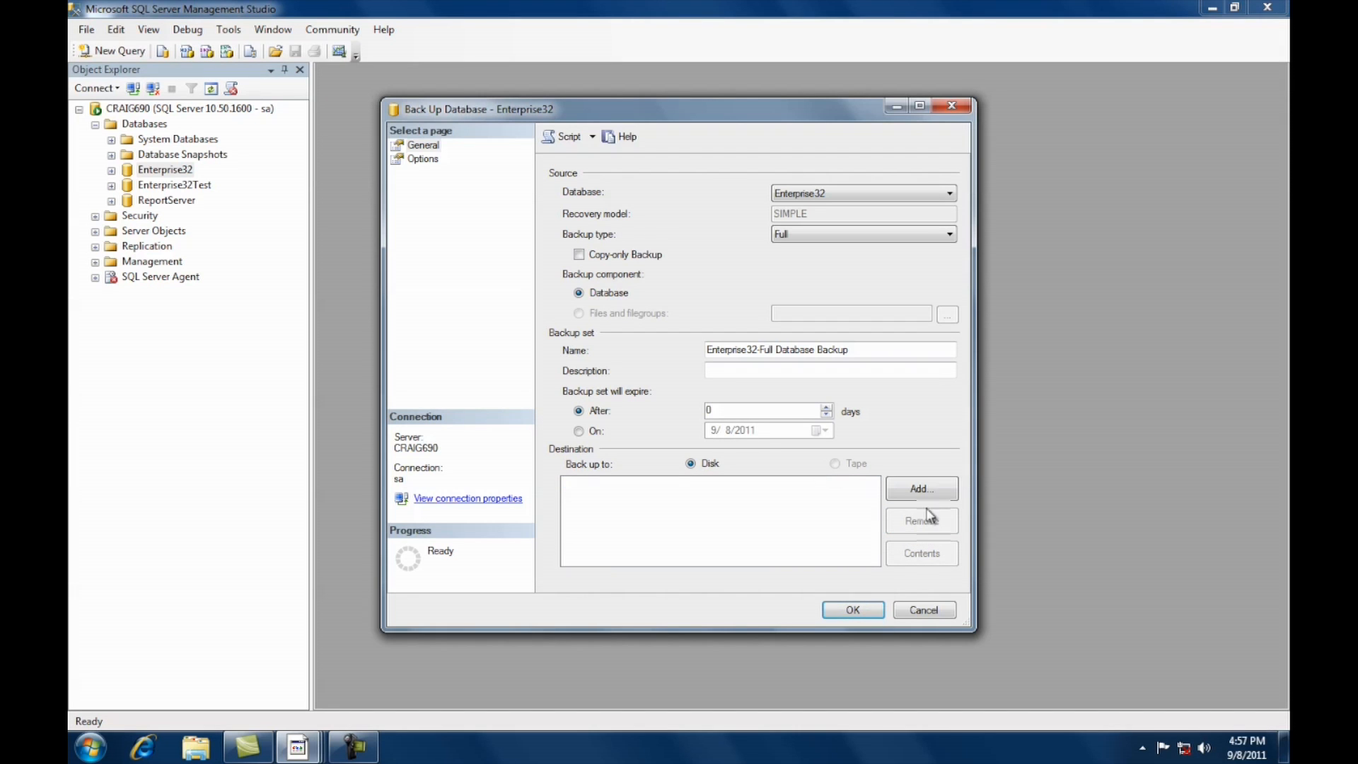
- Add a disk backup destination file named Enteprise3209-08.11.bak in the server's default MSSQL Backup folder
click(922, 489)
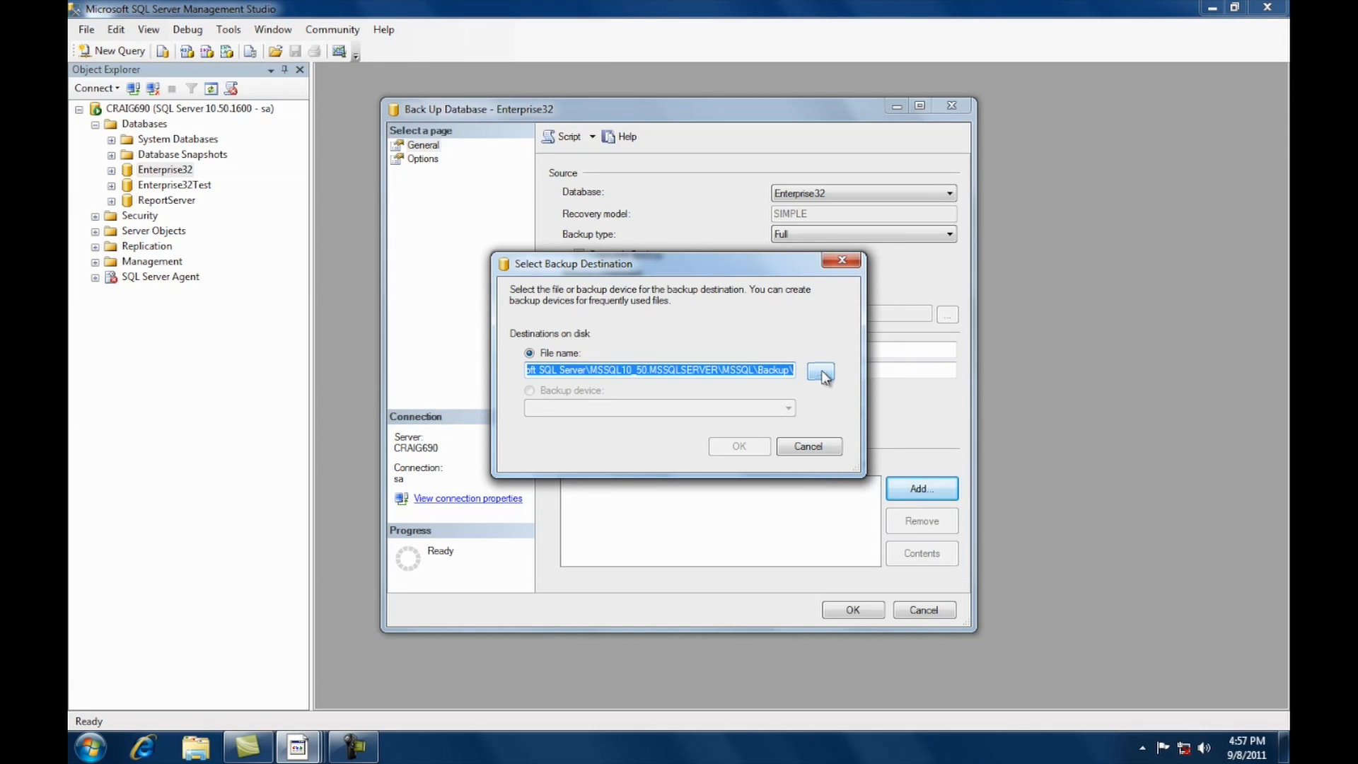
click(821, 375)
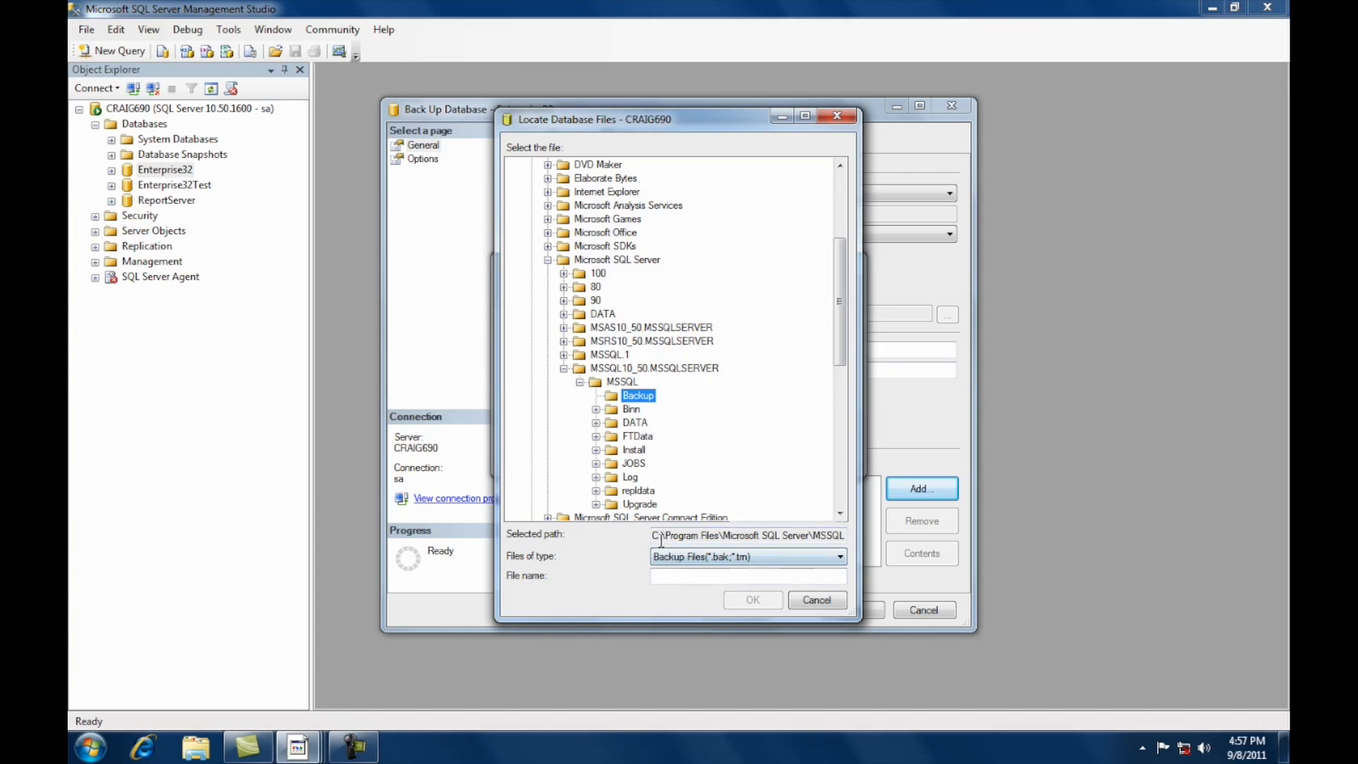
click(667, 578)
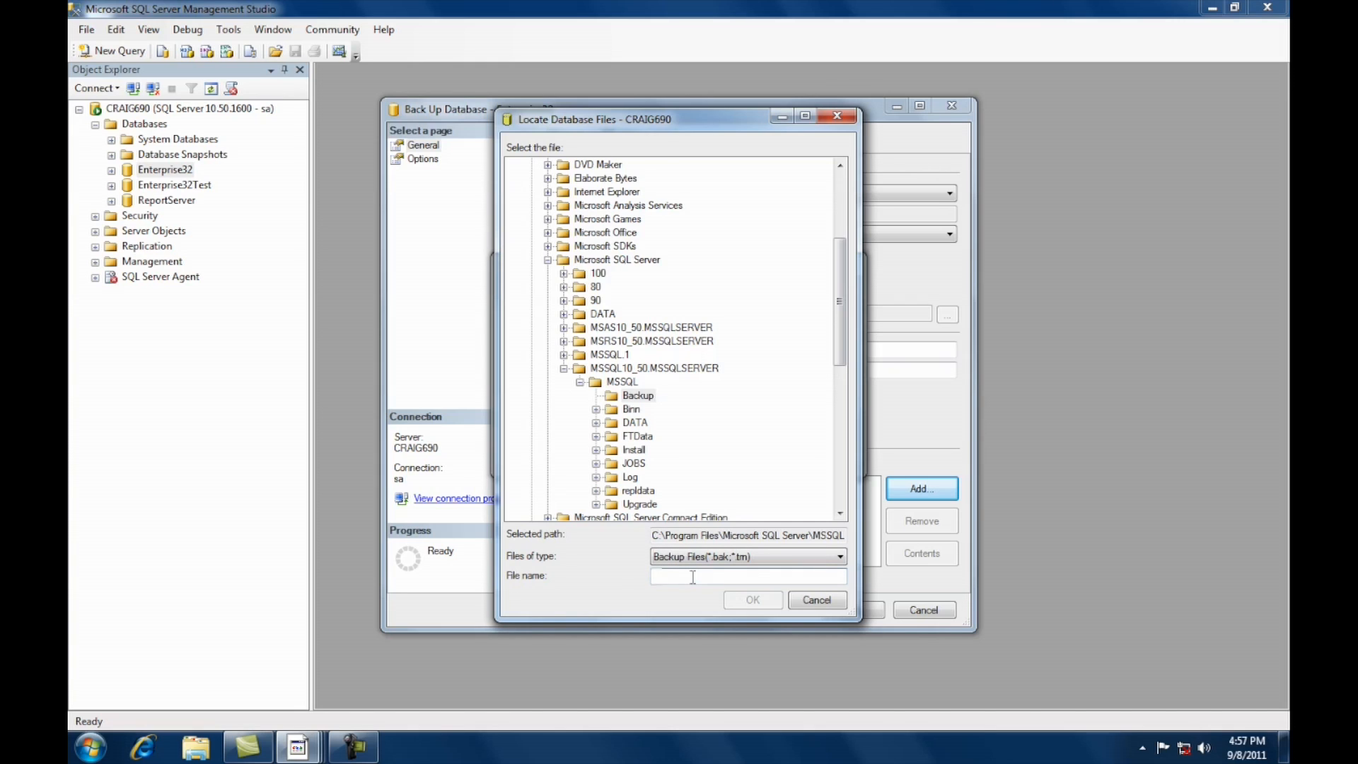
text(Entepr)
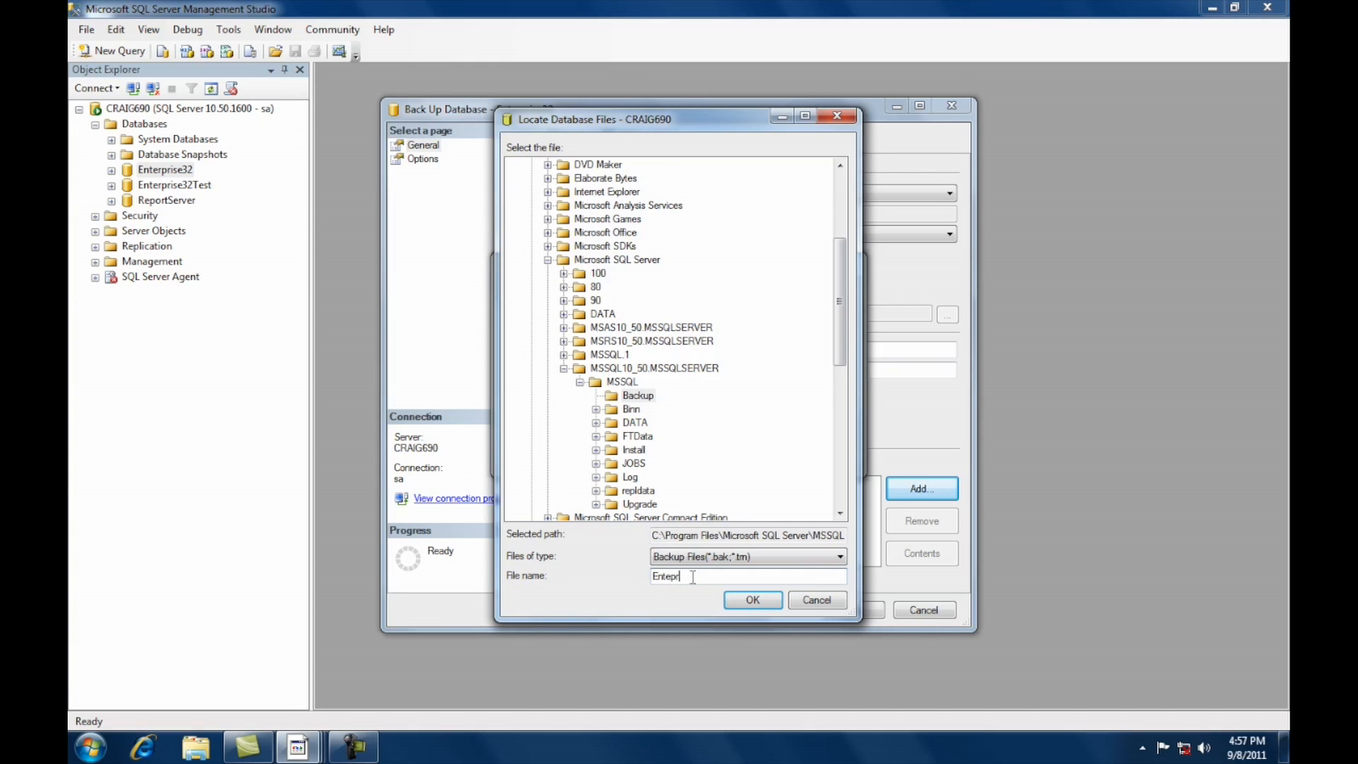
text(ise3209-08.11.bak)
click(752, 601)
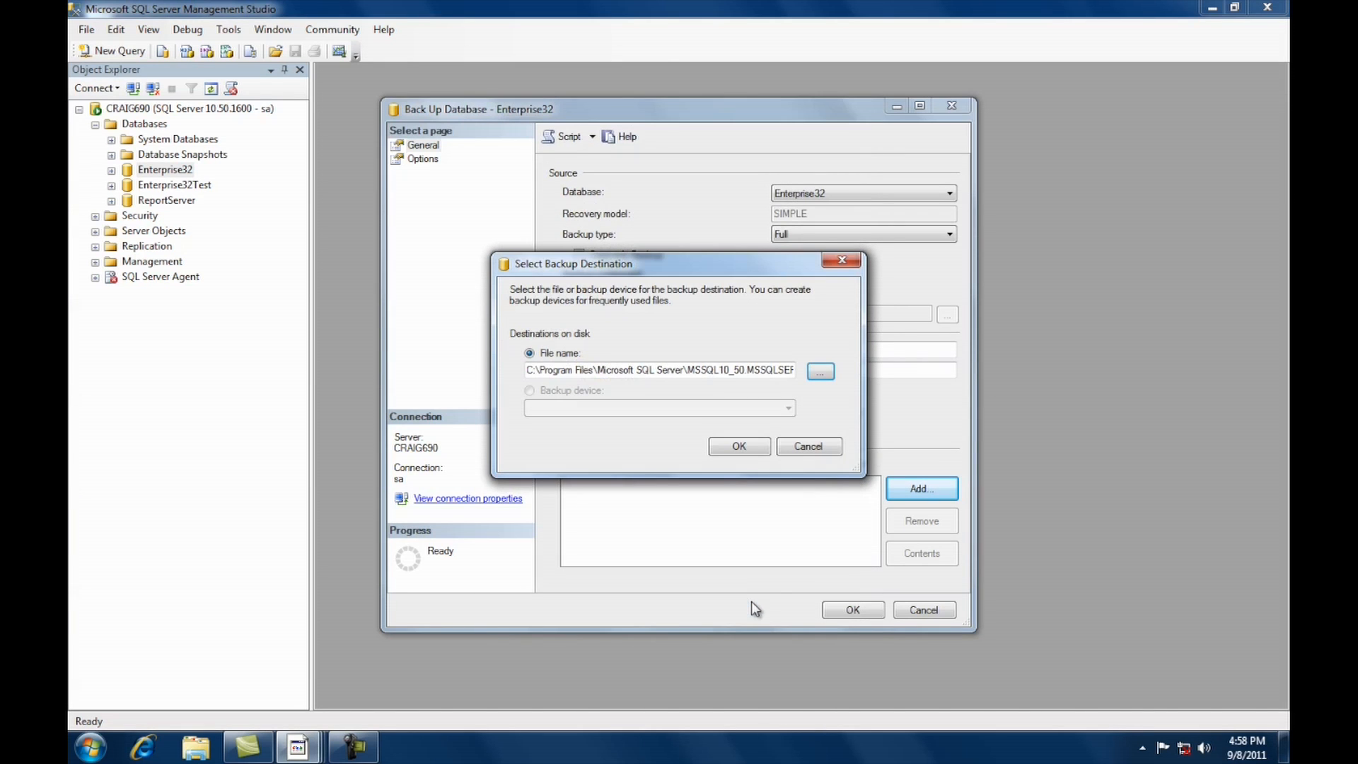
click(736, 453)
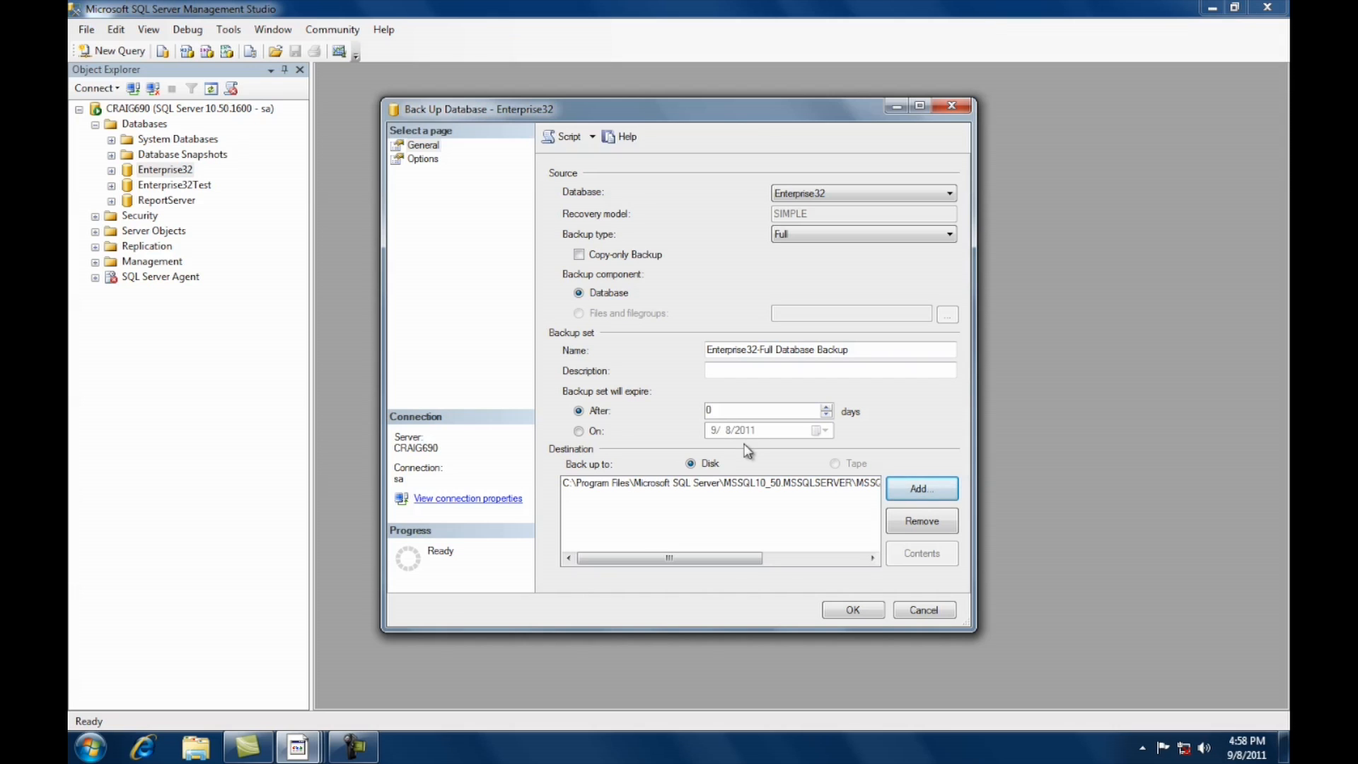
- Set the backup to overwrite all existing backup sets and run it
click(423, 160)
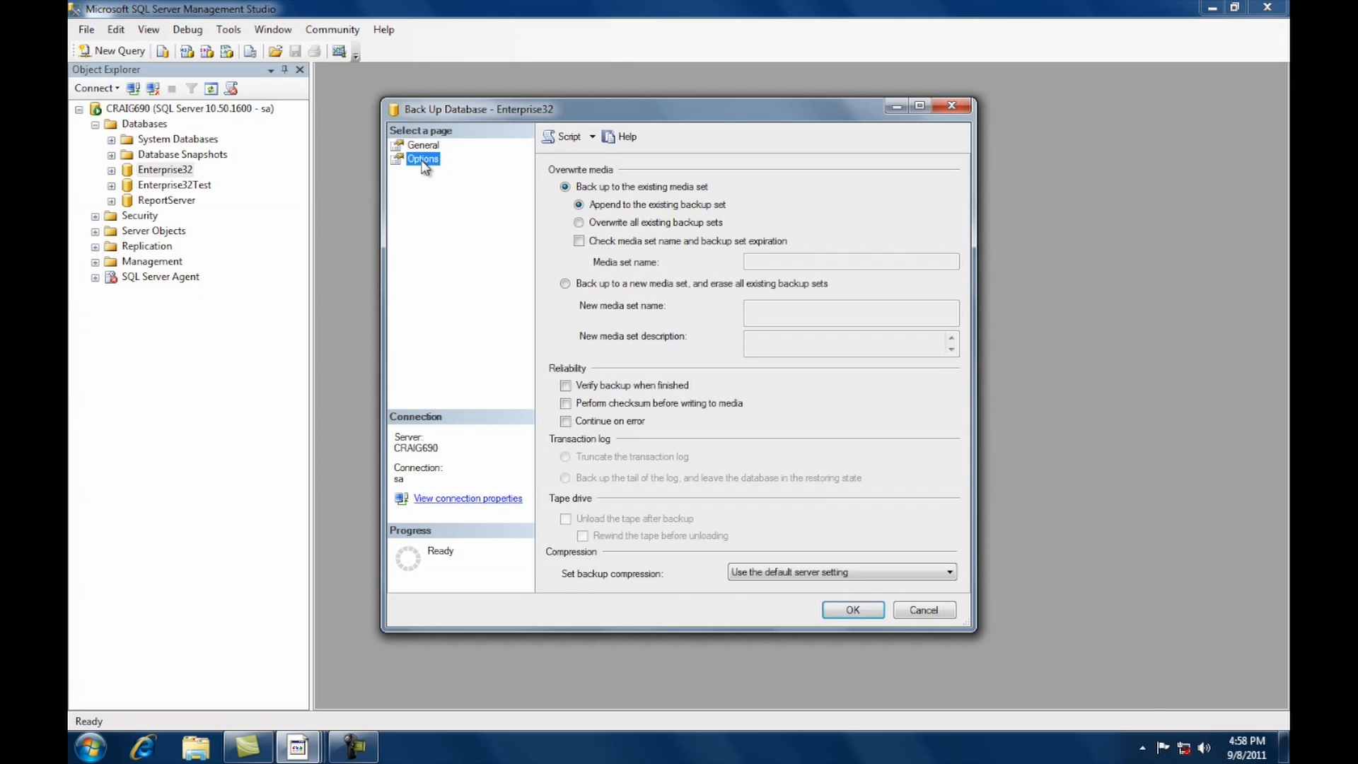
click(580, 223)
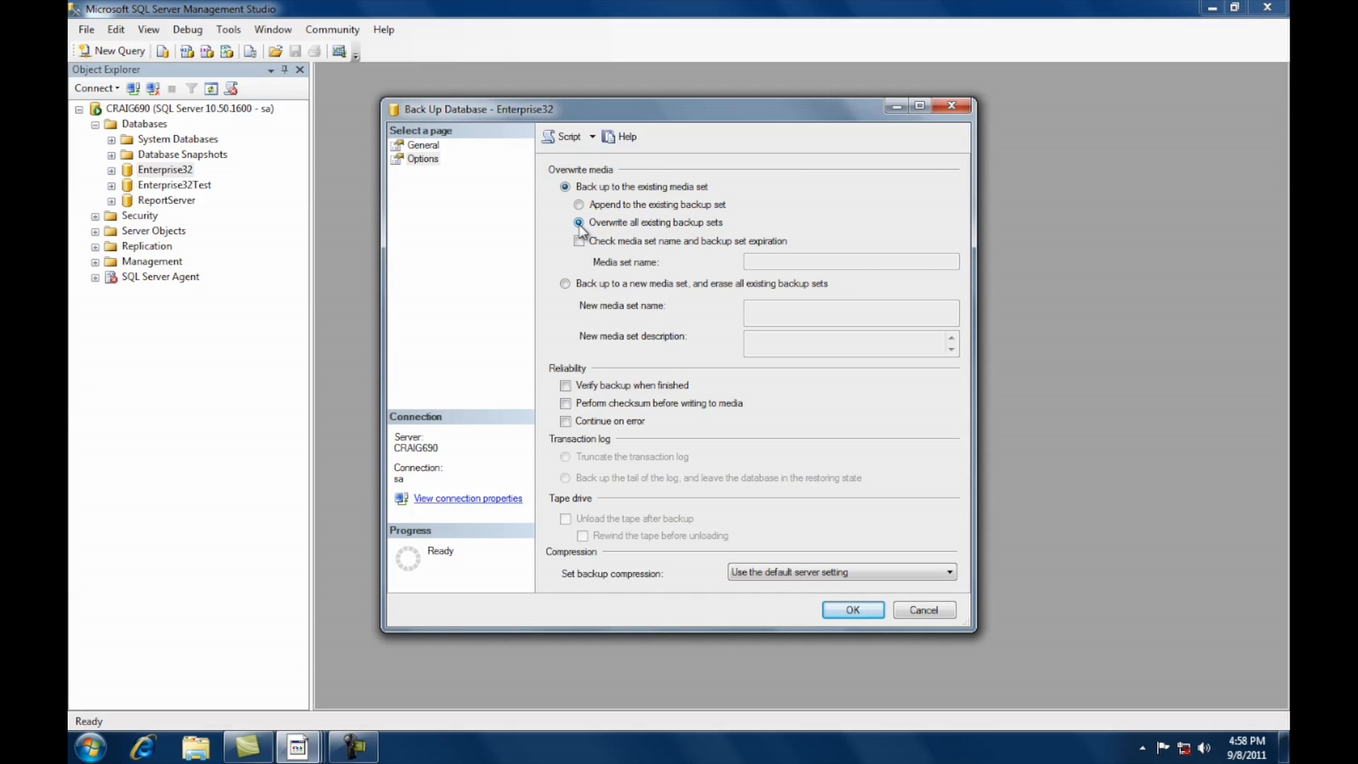
click(862, 612)
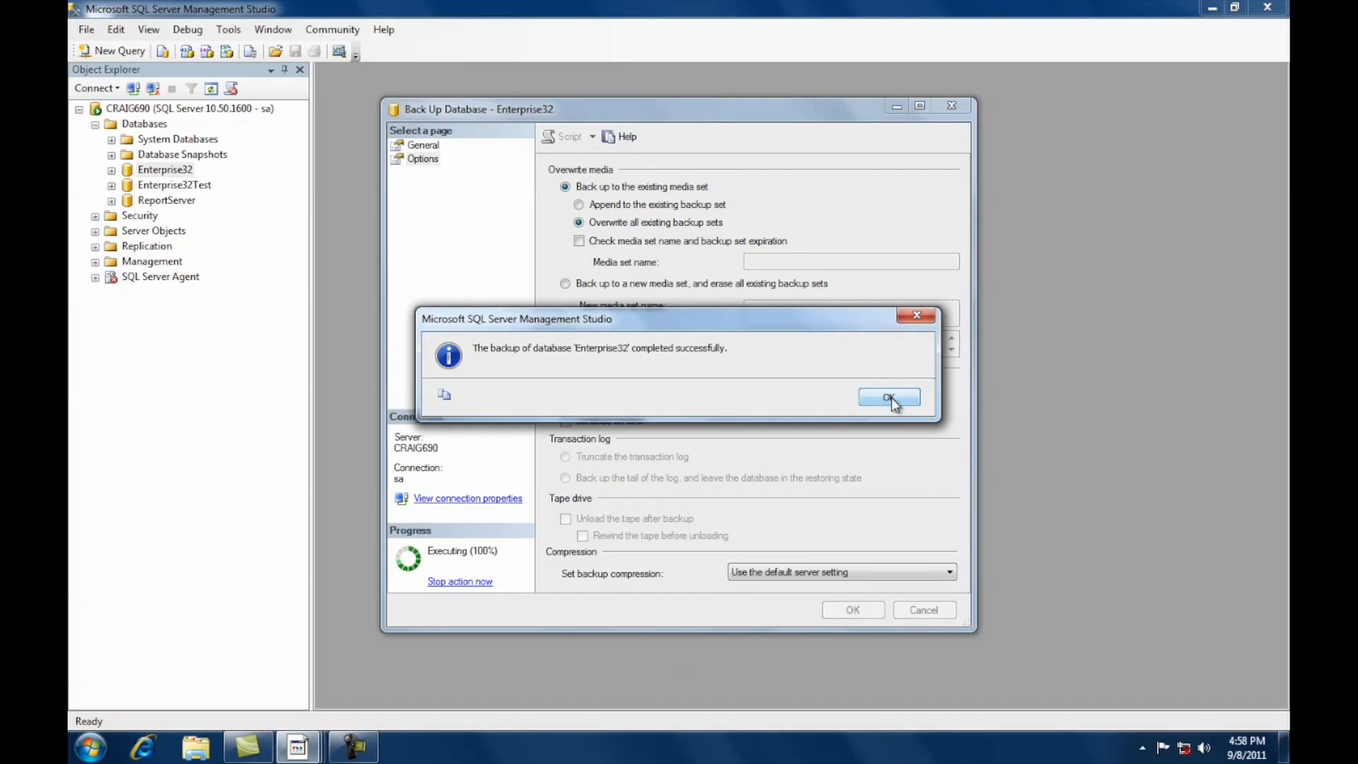
click(889, 398)
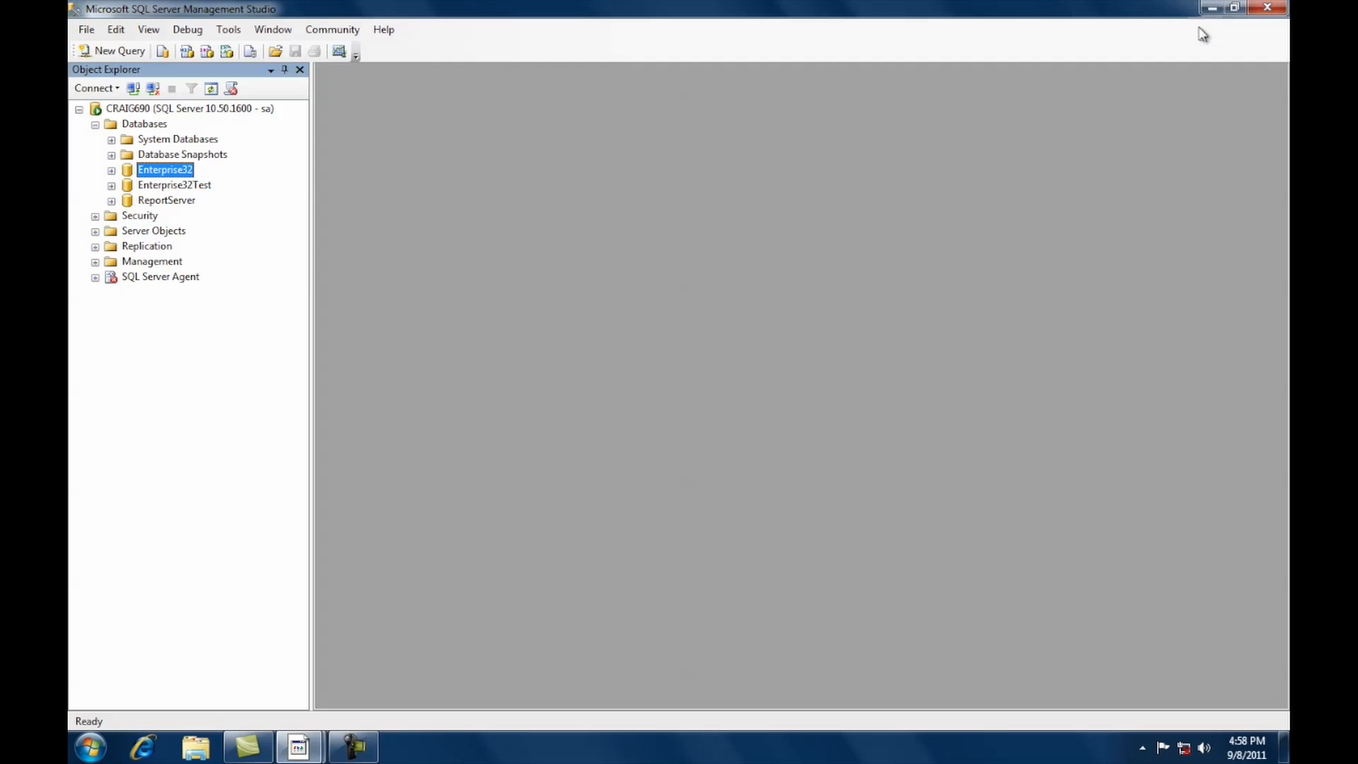
- Switch to Windows Explorer and open C:\Program Files\Microsoft SQL Server\MSSQL10_50.MSSQLSERVER\MSSQL\Backup
click(1212, 8)
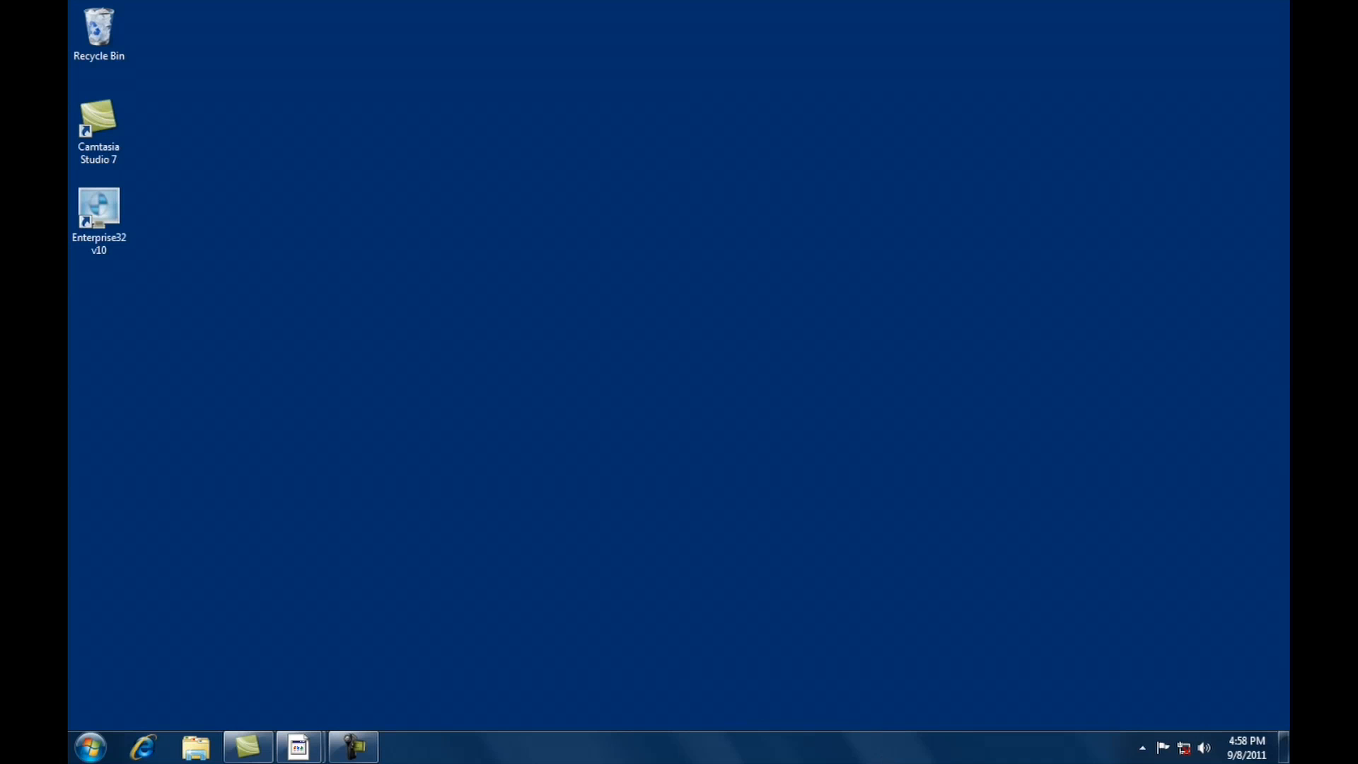
click(198, 750)
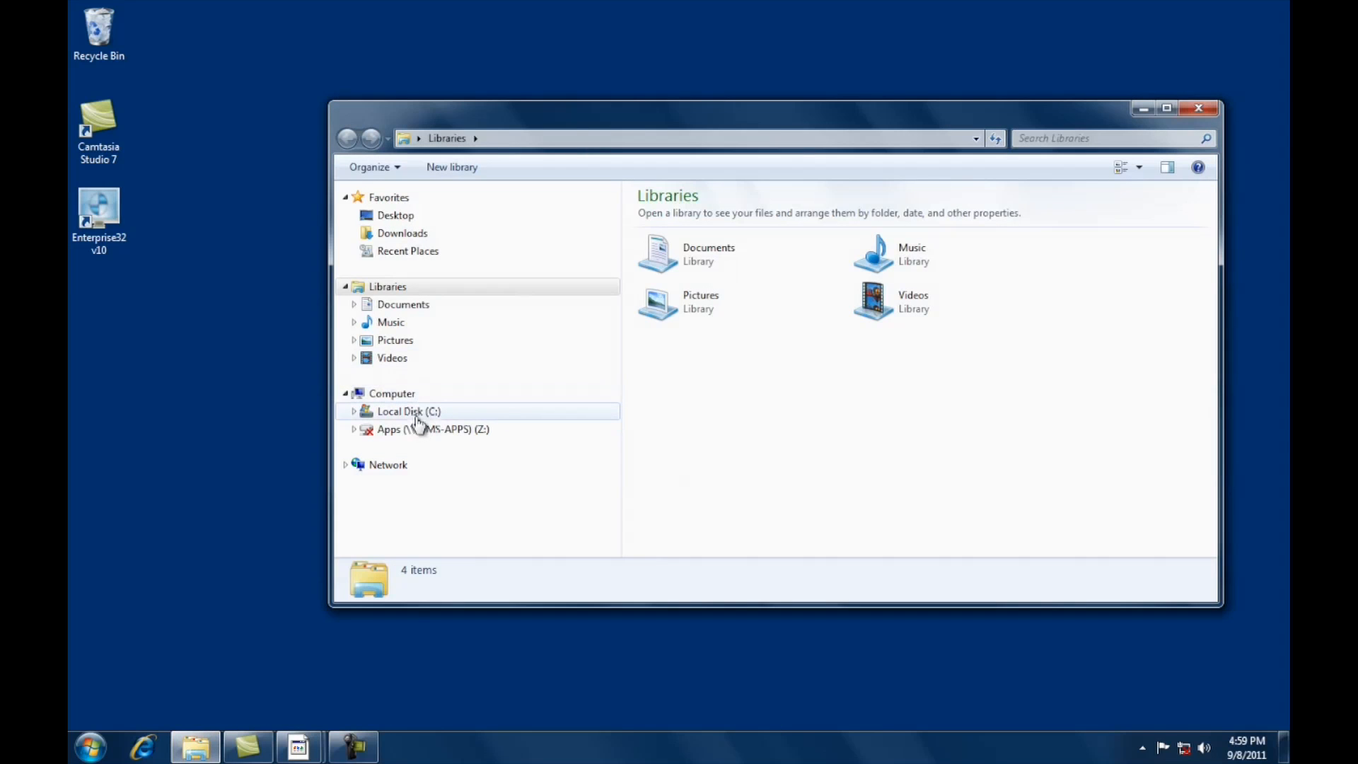
click(413, 417)
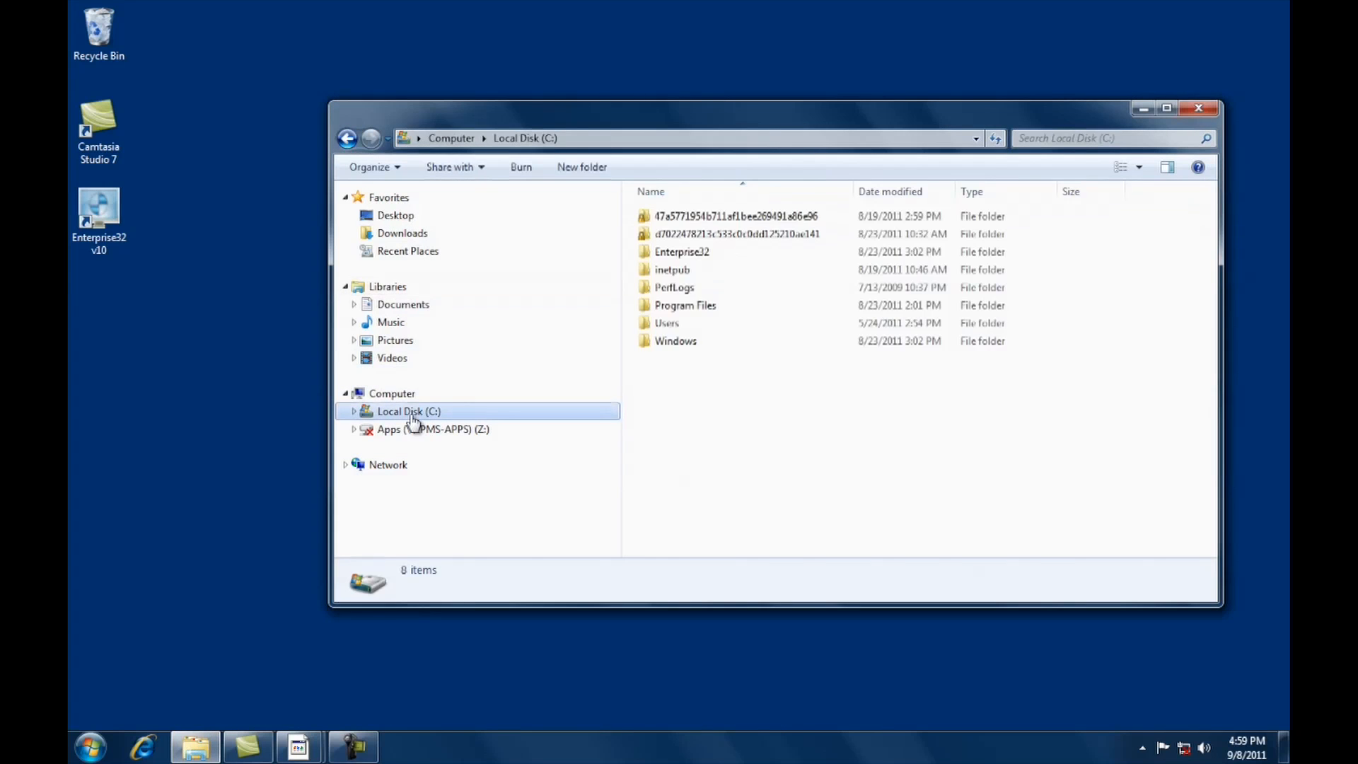
double_click(679, 308)
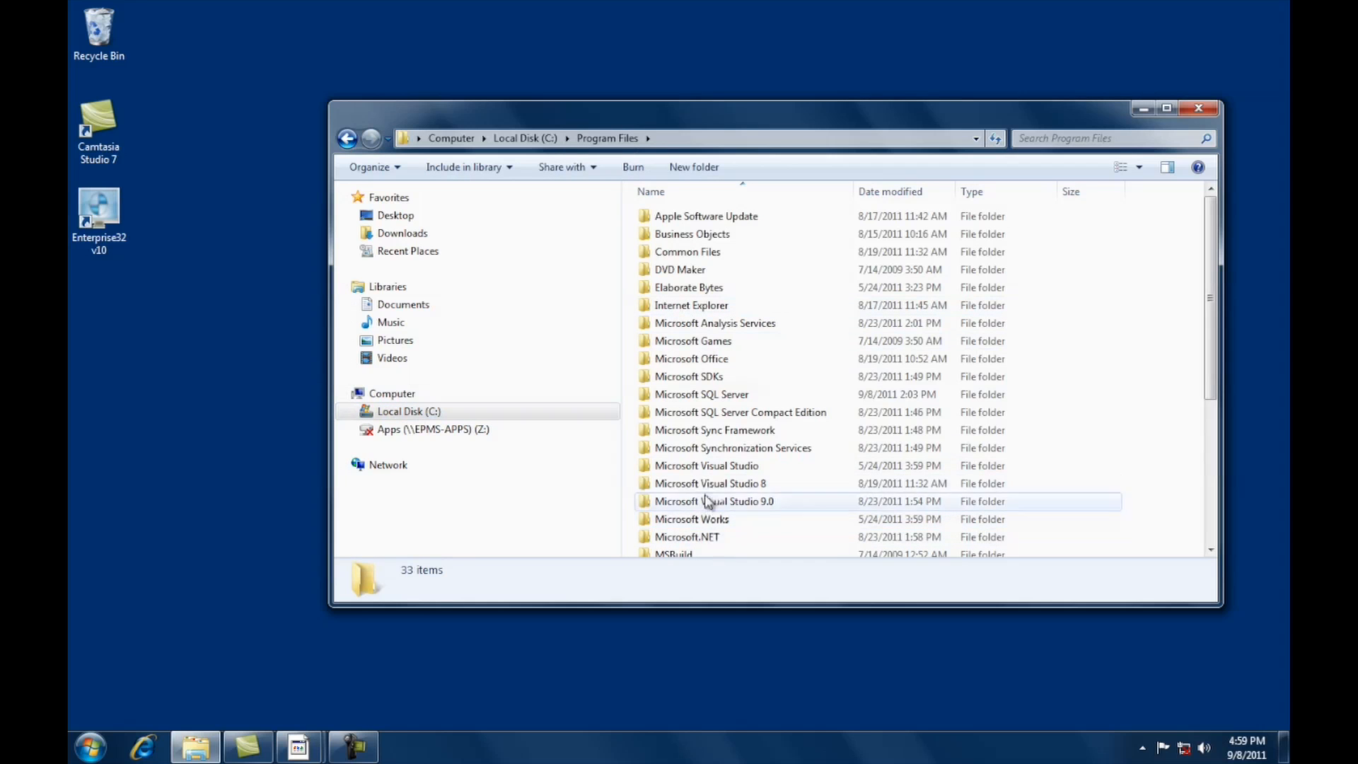
double_click(697, 399)
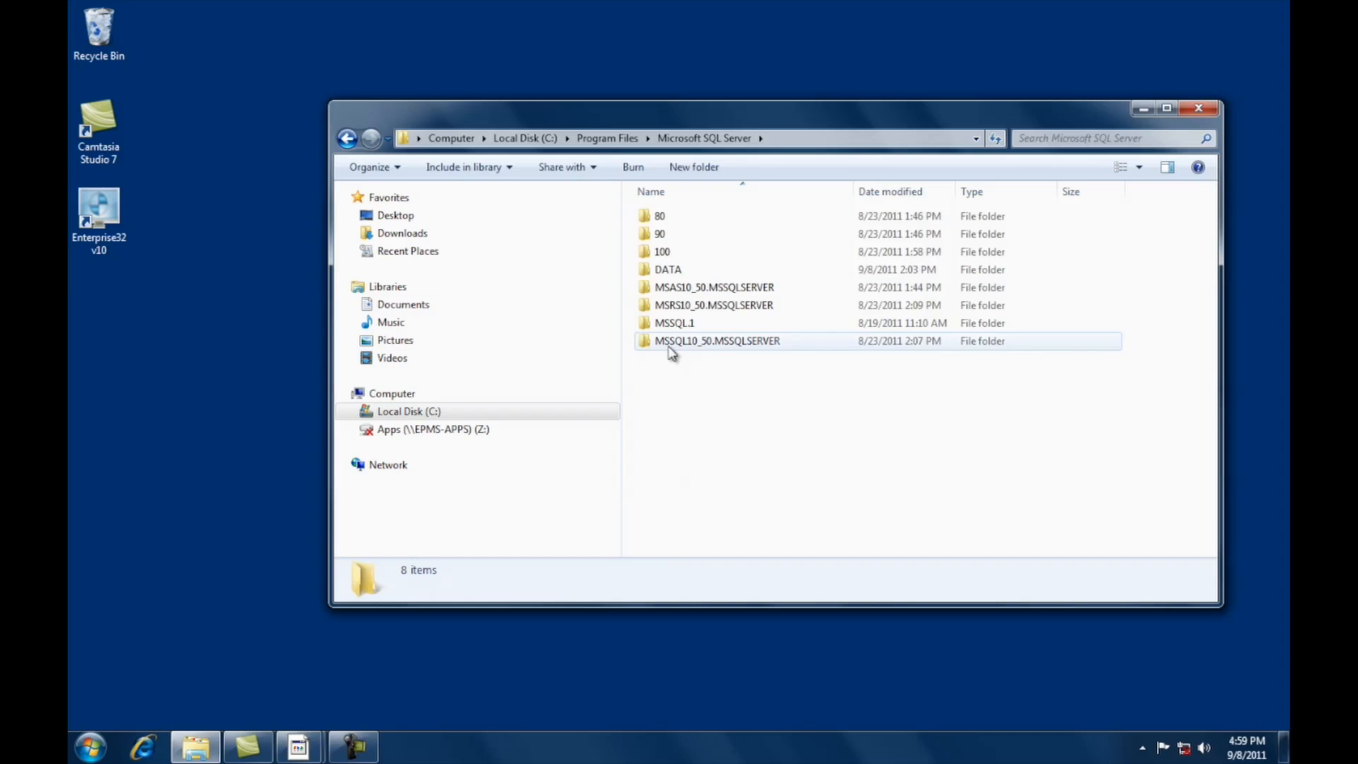
double_click(670, 350)
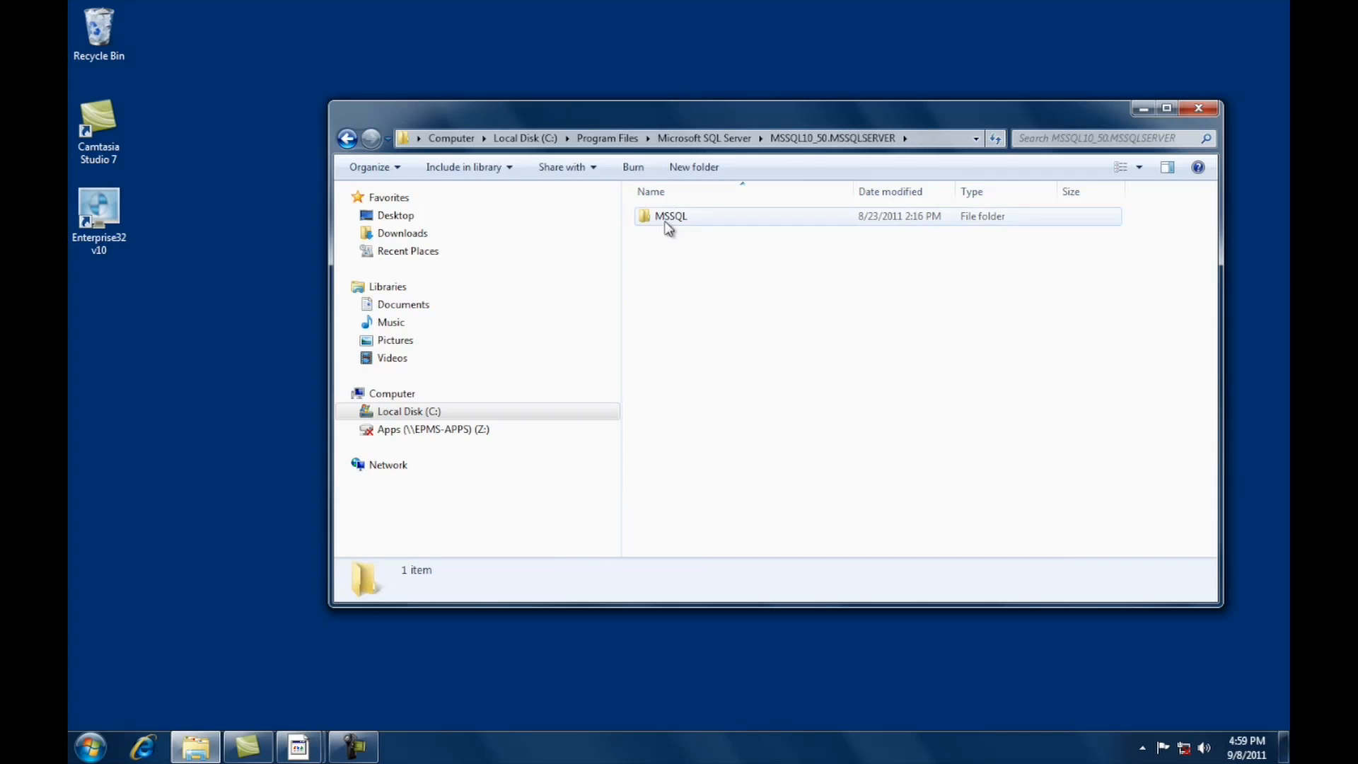
double_click(669, 225)
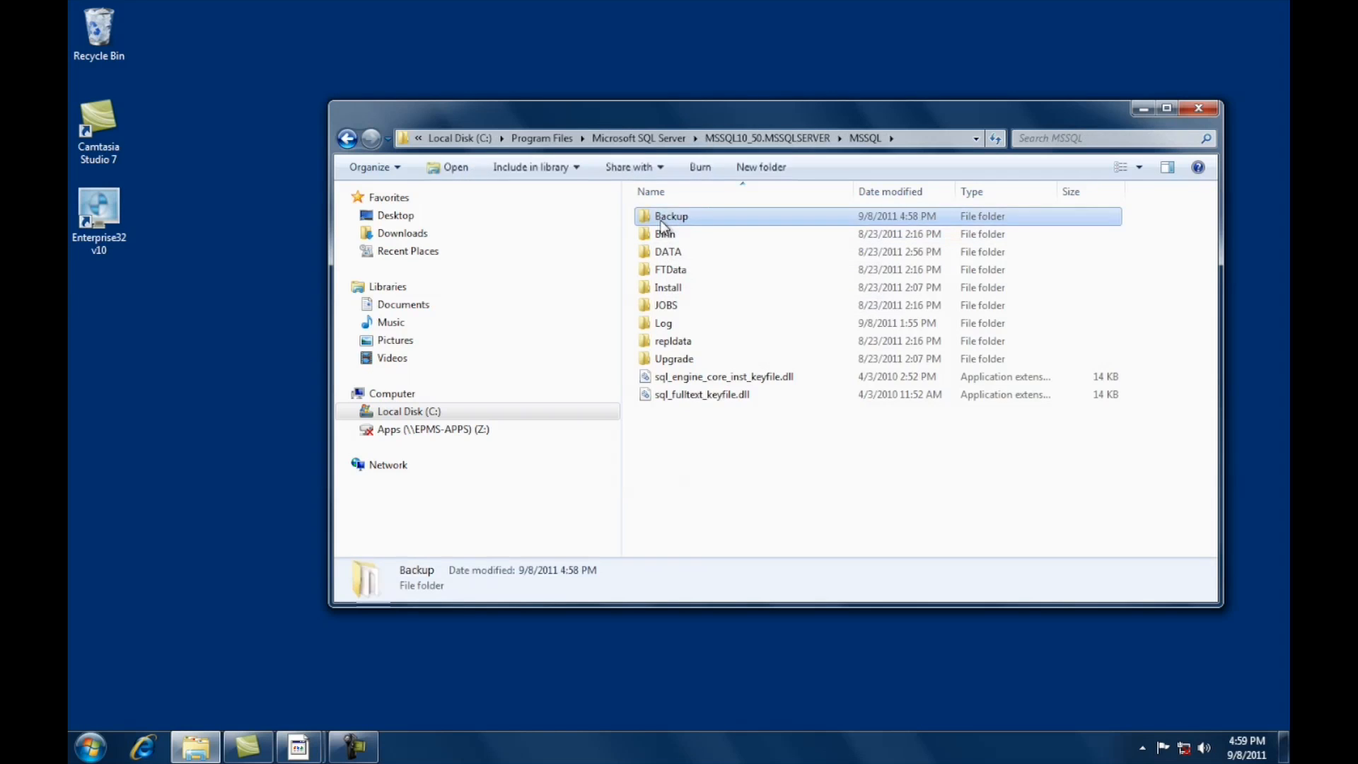
double_click(662, 224)
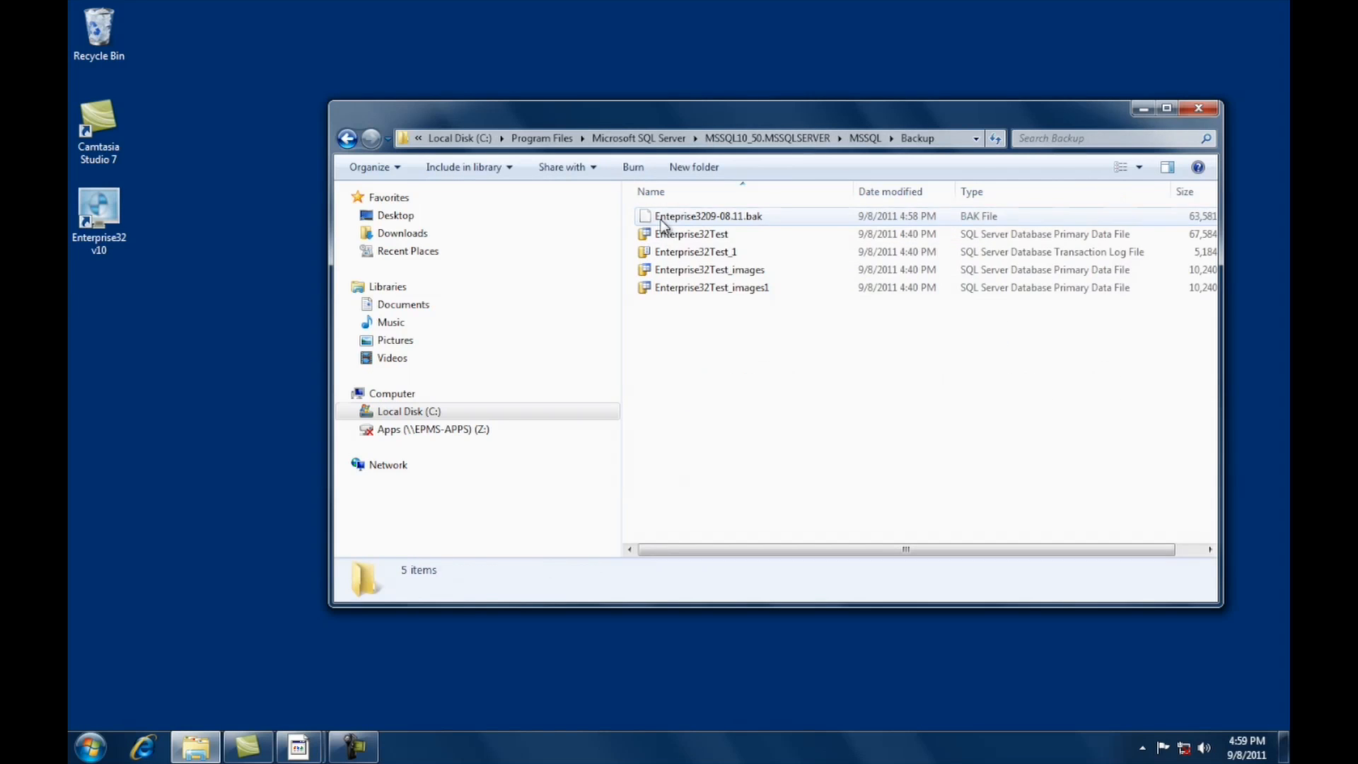
- Compress Enteprise3209-08.11.bak into a zipped folder with the default name and close the folder window
right_click(702, 221)
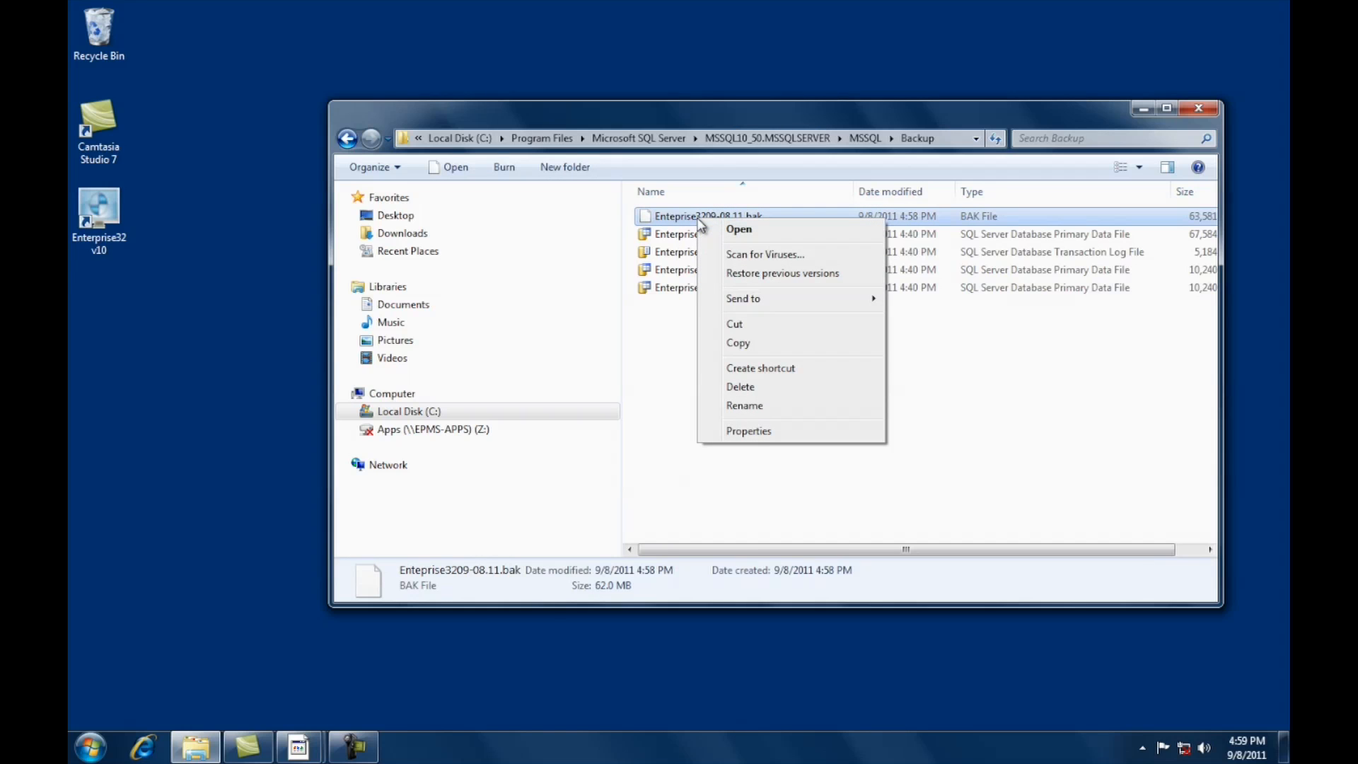
mouse_move(733, 301)
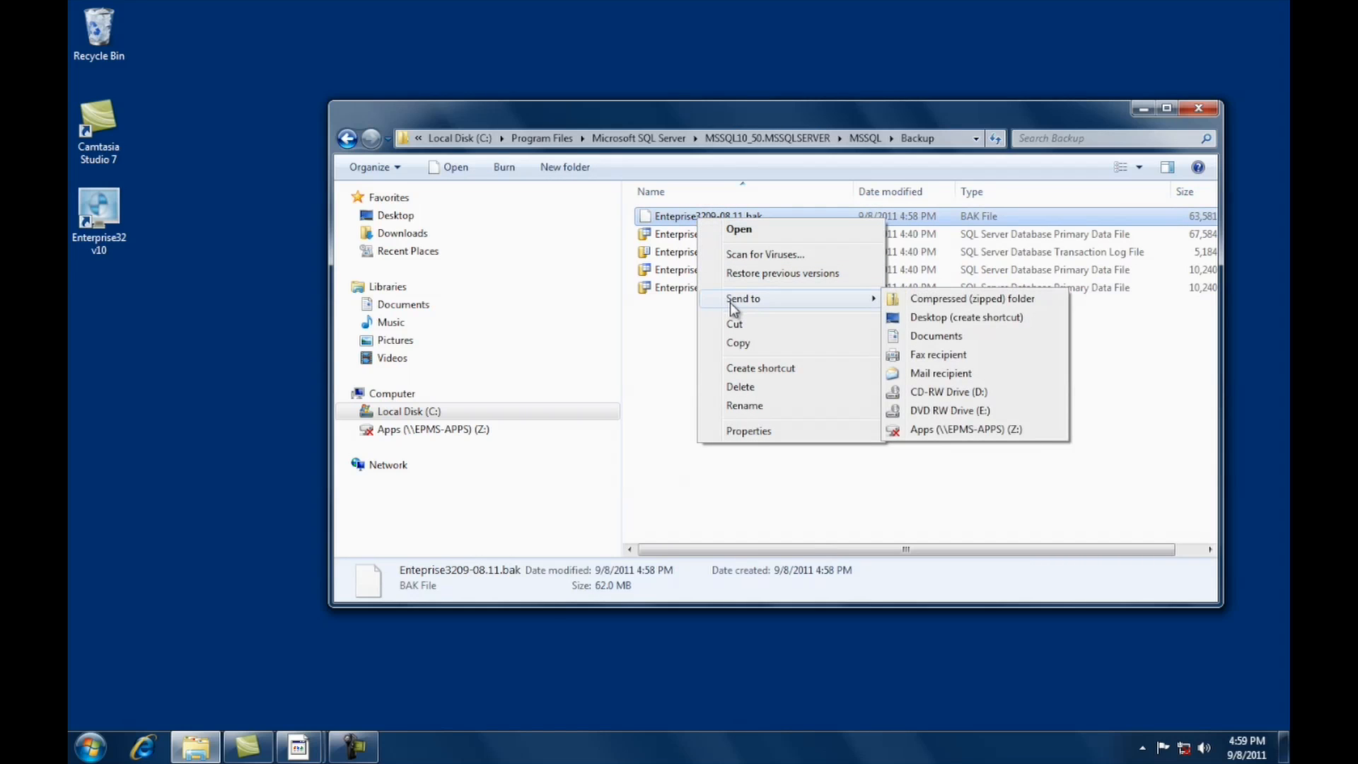
click(915, 299)
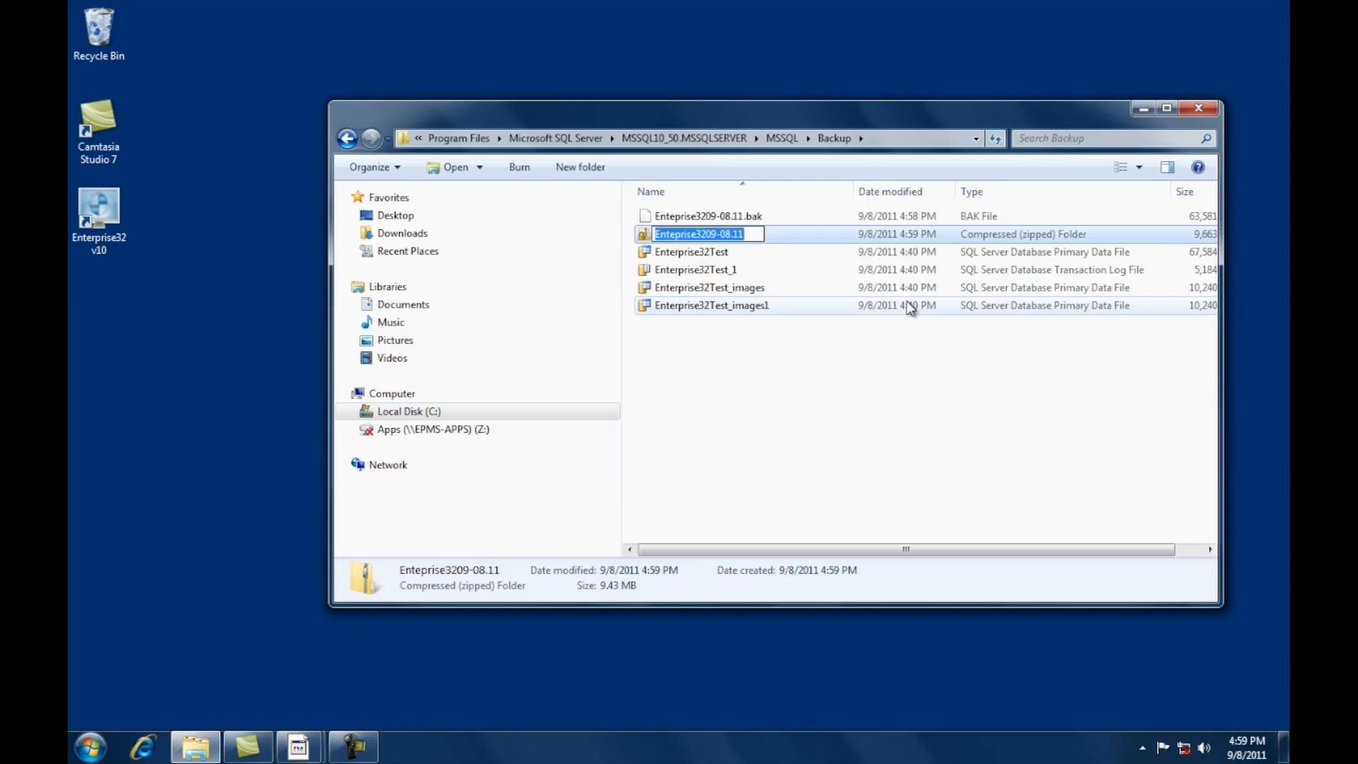
click(895, 470)
drag(930, 550, 1005, 545)
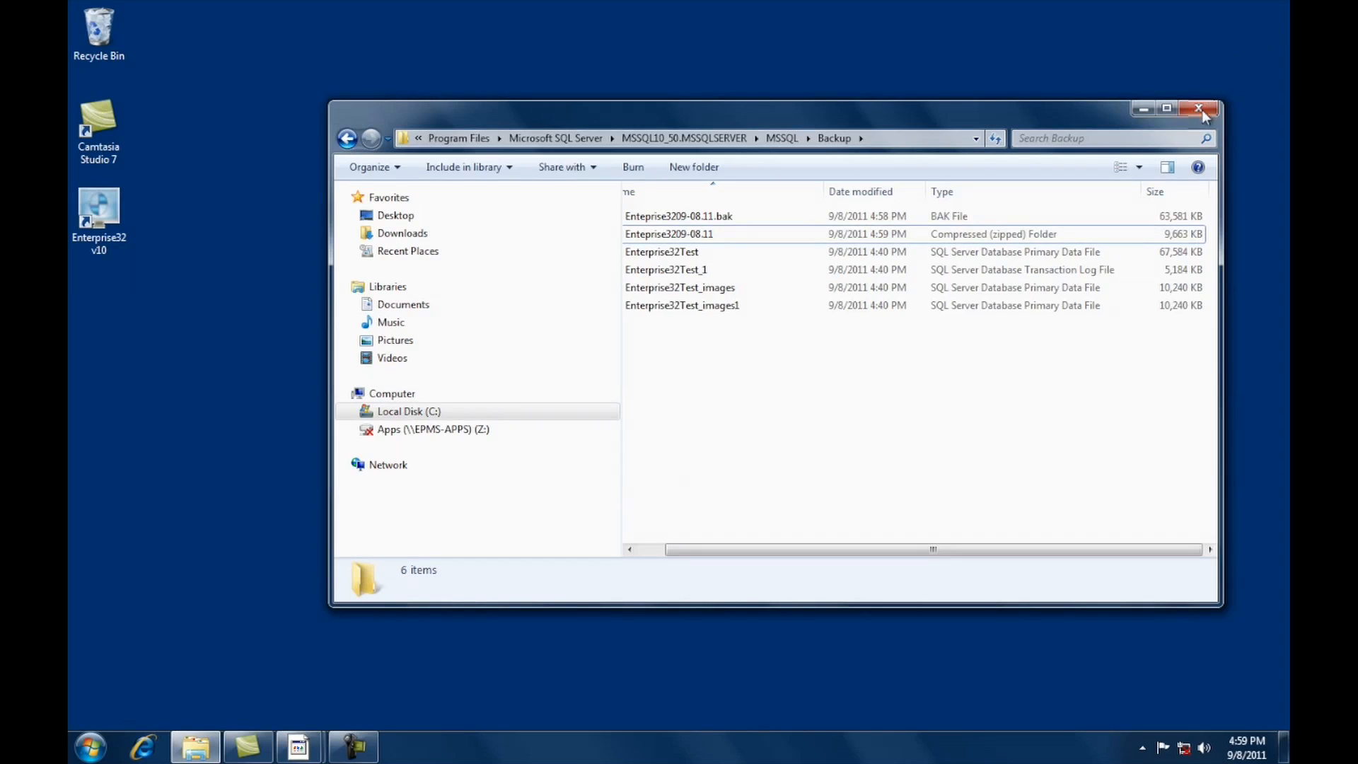
click(1203, 112)
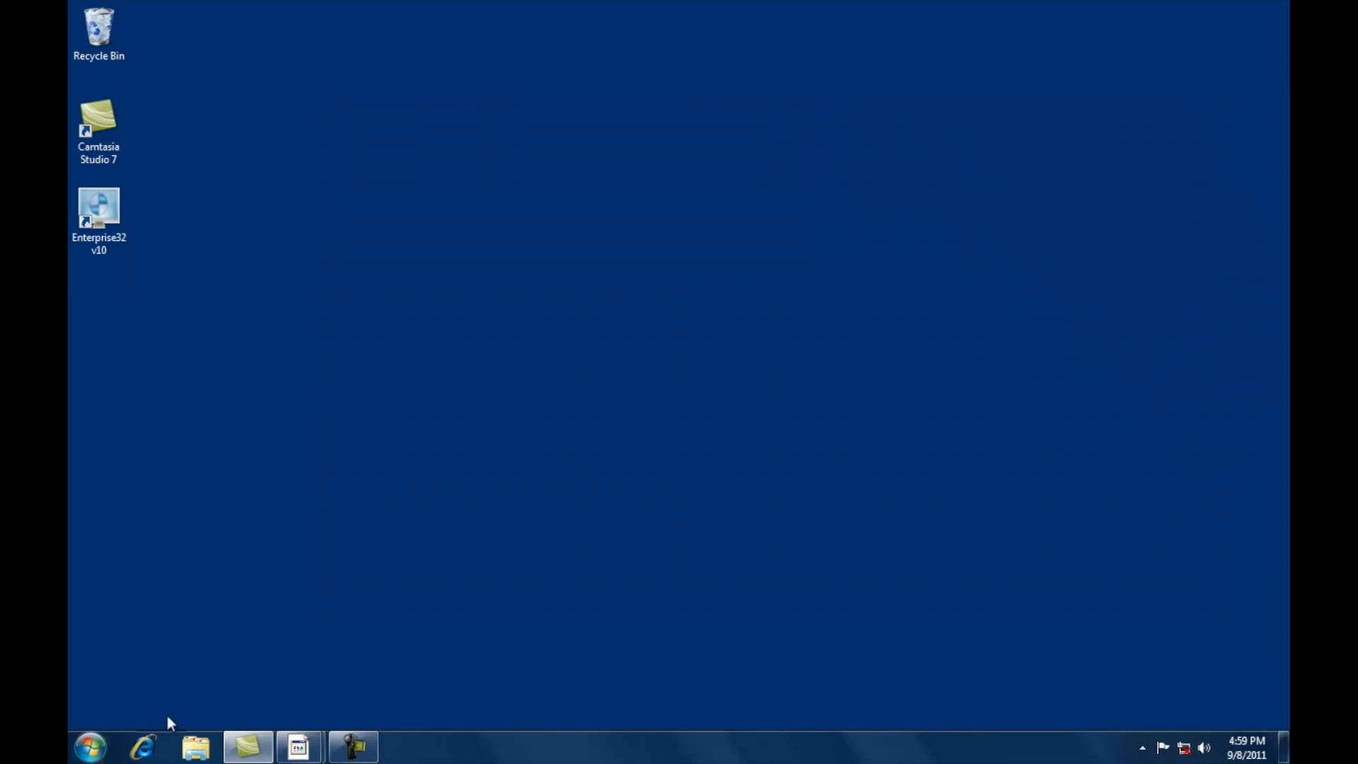
- Switch back to SQL Server Management Studio and start a database restore with Enterprise32Archive as the destination database
click(297, 756)
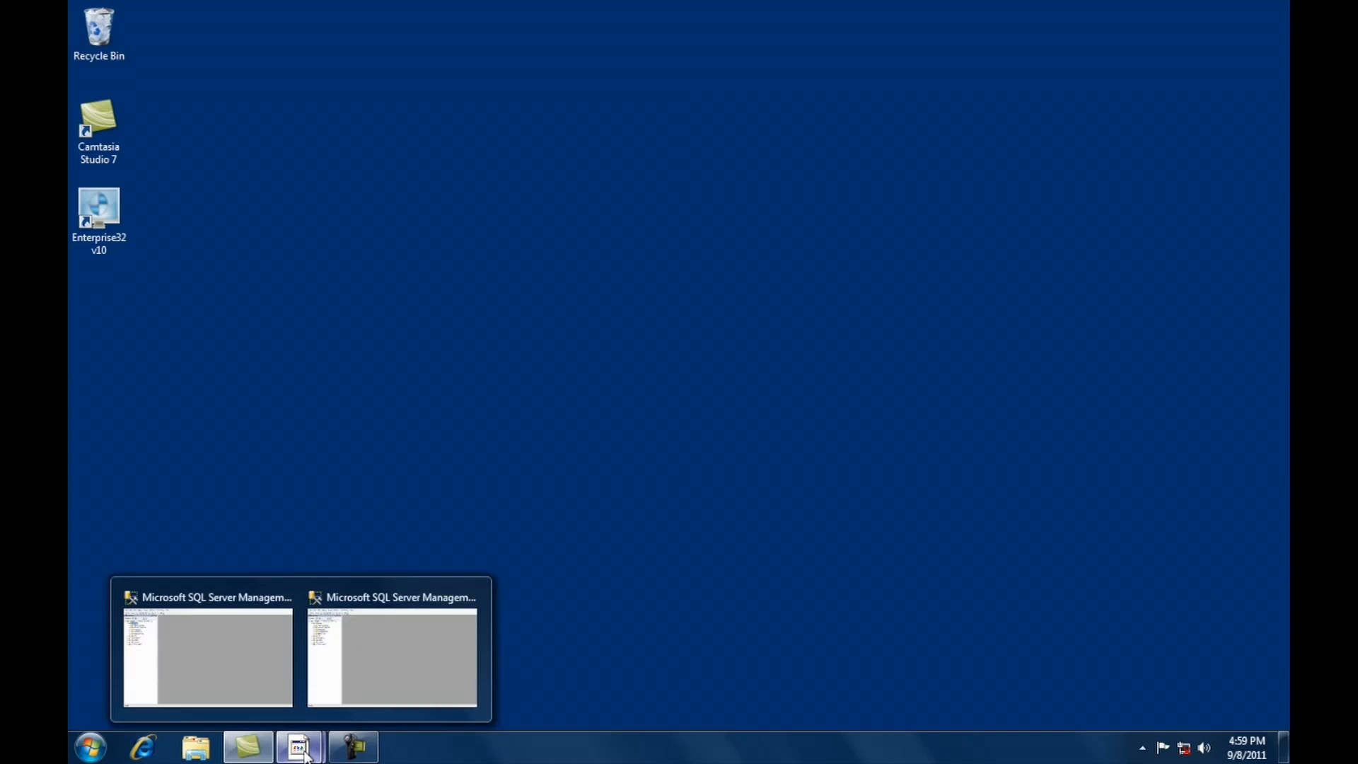
click(366, 657)
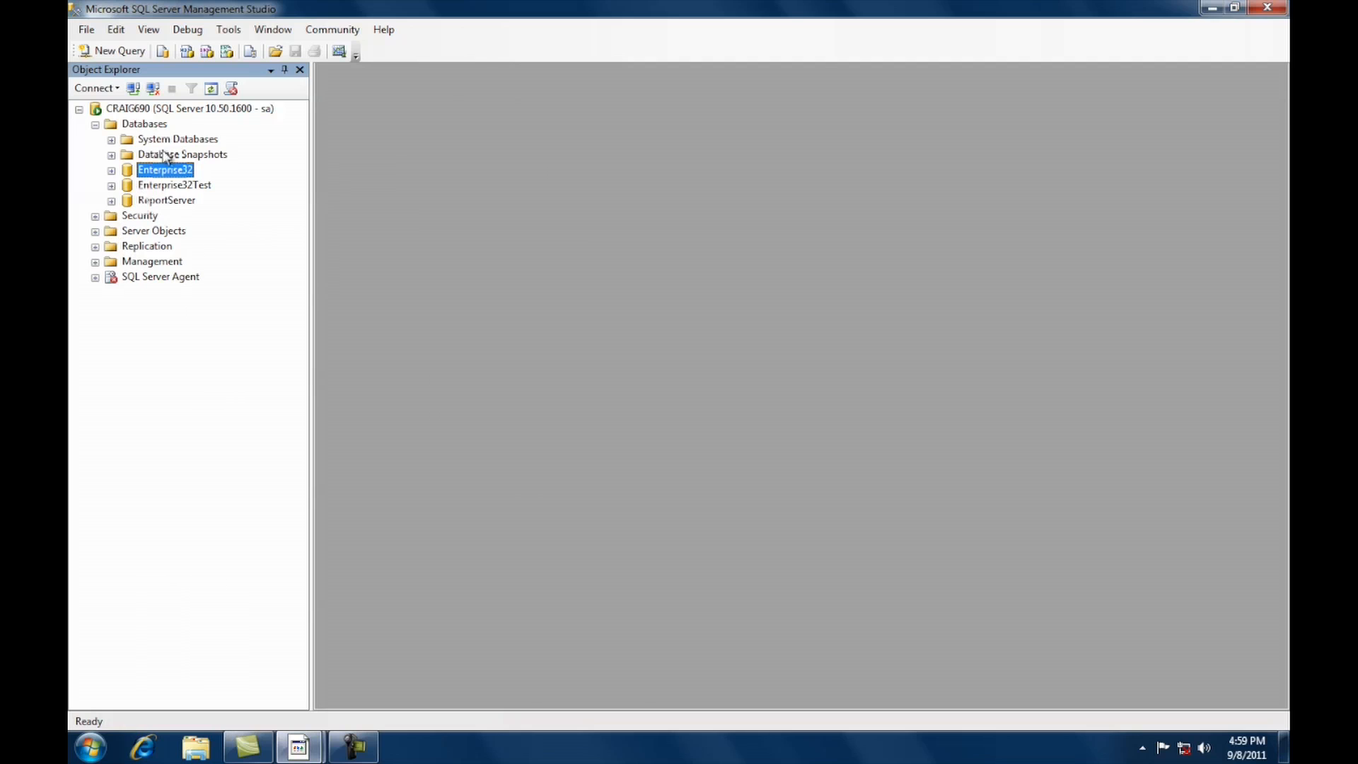
click(138, 125)
right_click(138, 125)
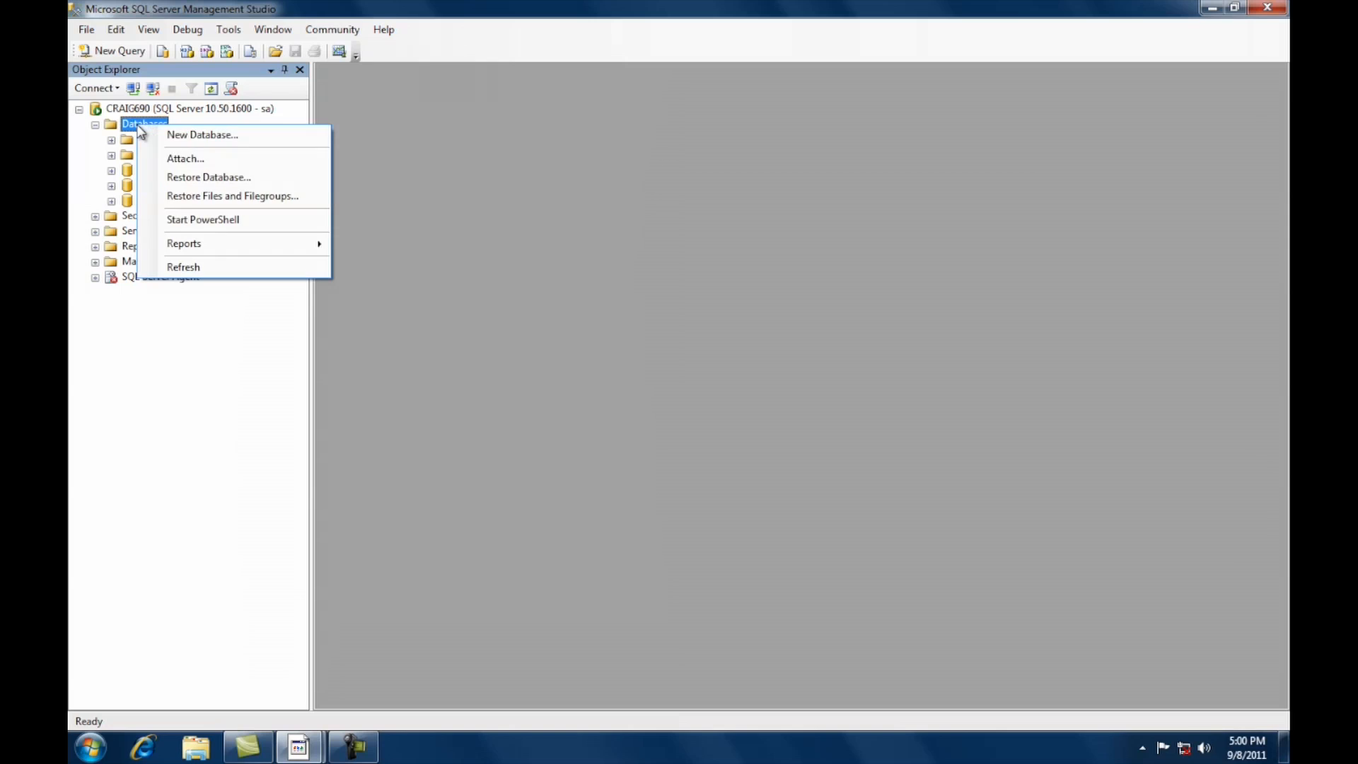
click(163, 178)
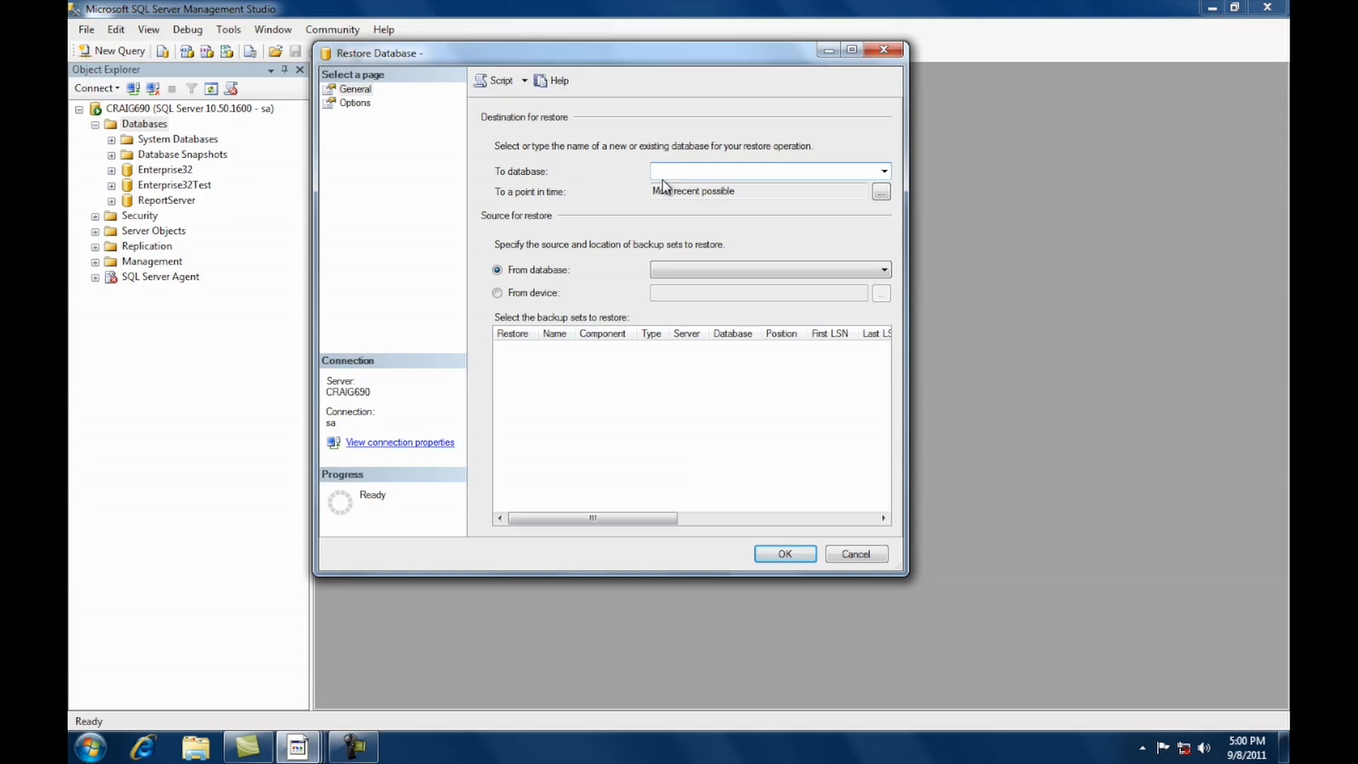
text(Enterprise32Archive)
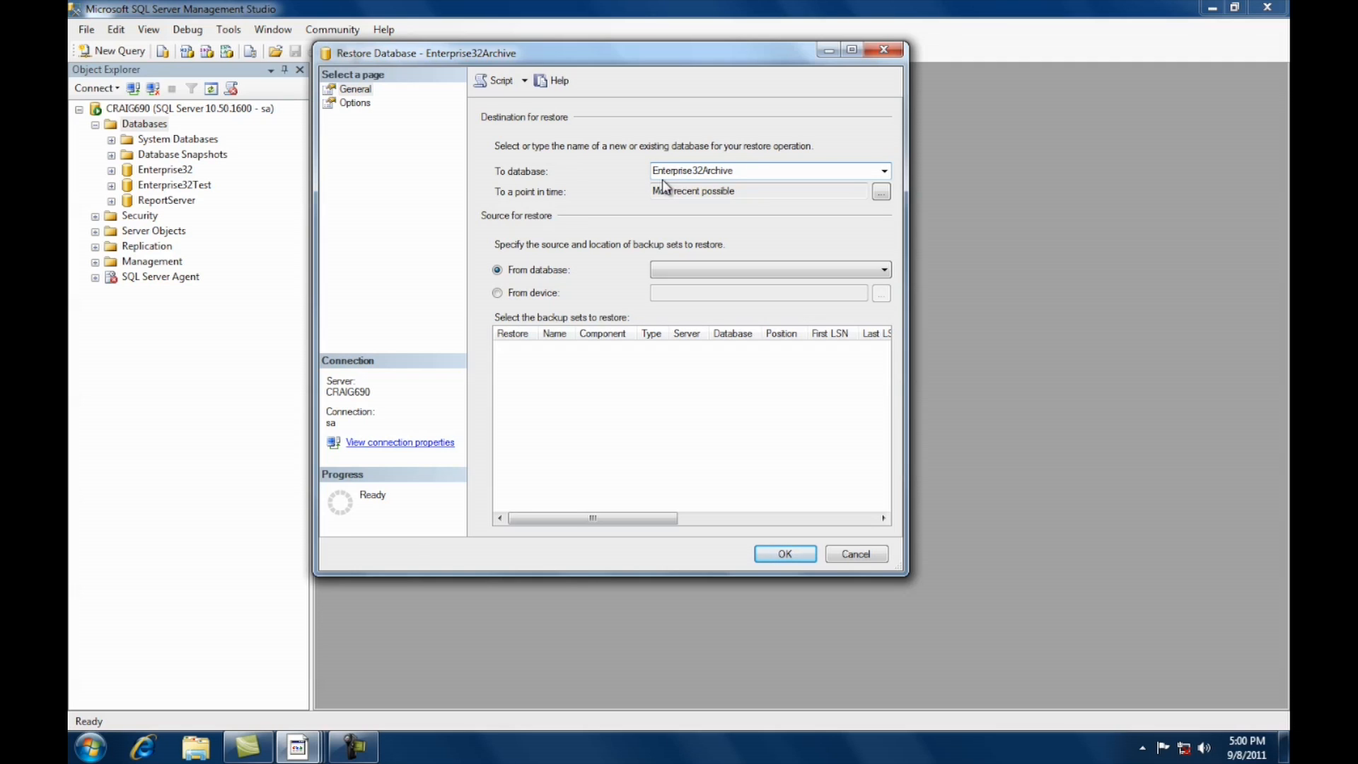
- Choose Enteprise3209-08.11.bak from the MSSQL Backup folder as the device file to restore from and copy its folder path
click(498, 292)
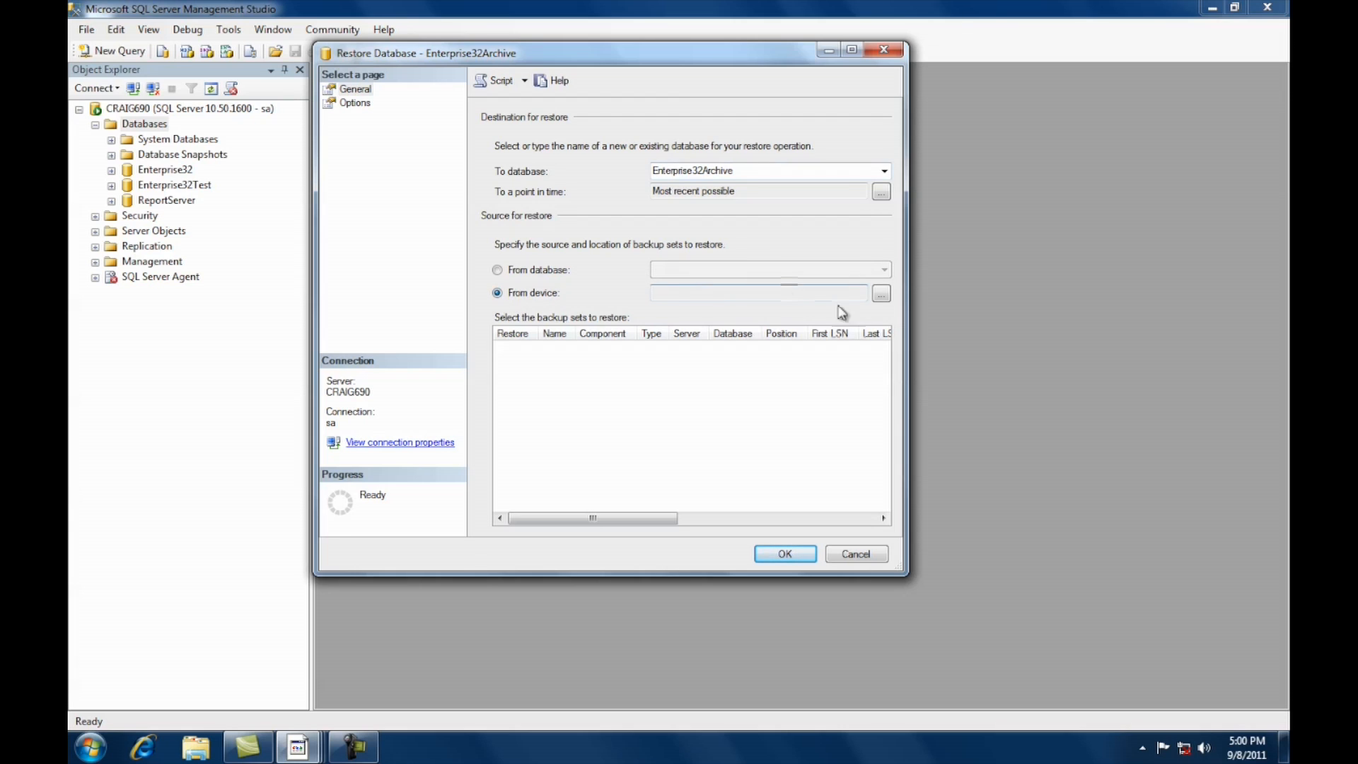
click(881, 294)
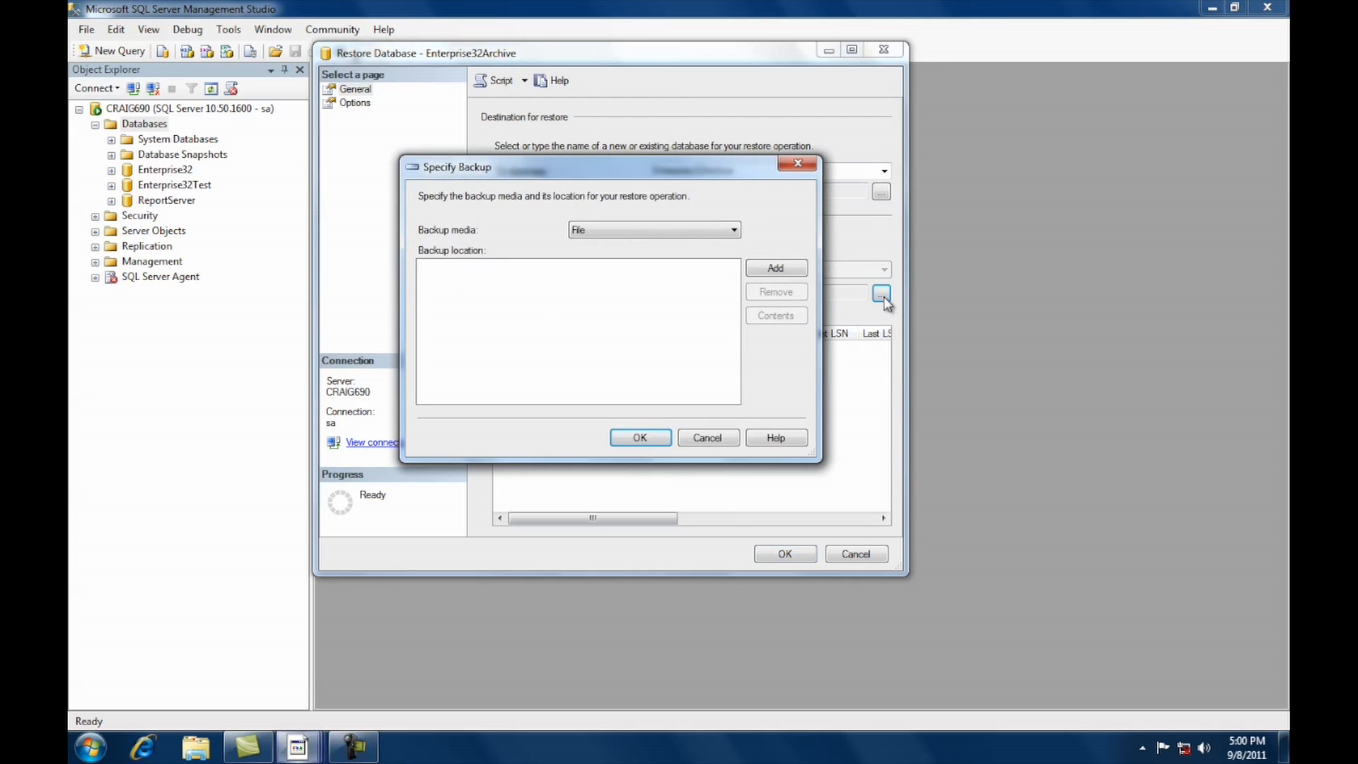
click(776, 269)
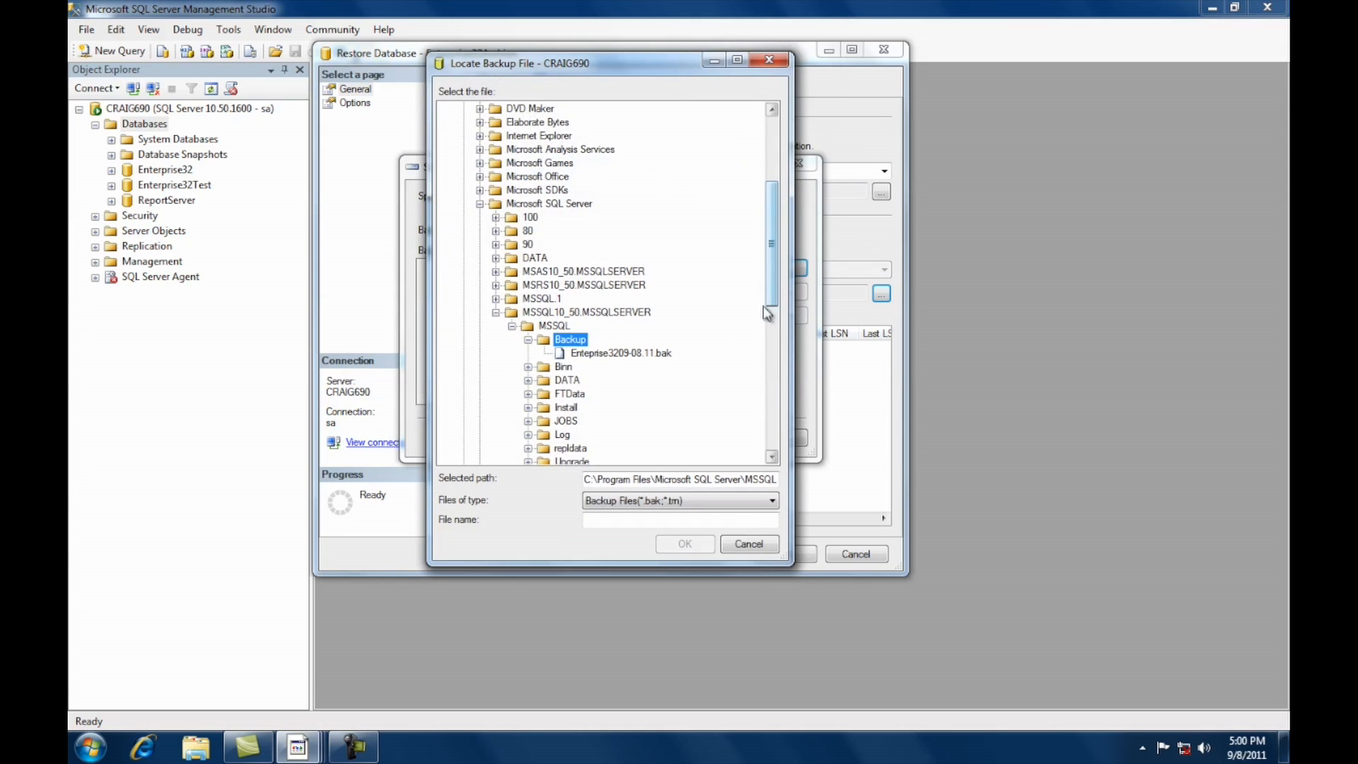
click(600, 355)
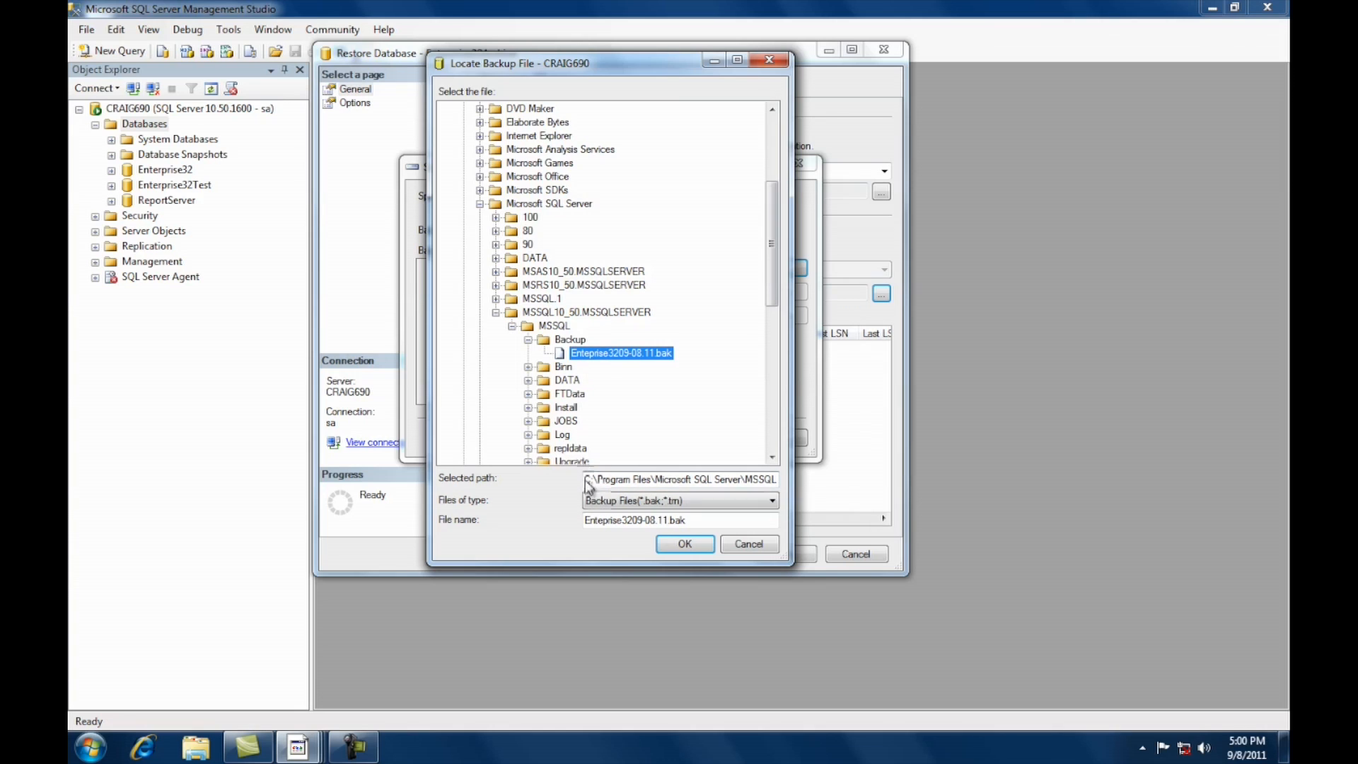
drag(586, 481, 800, 479)
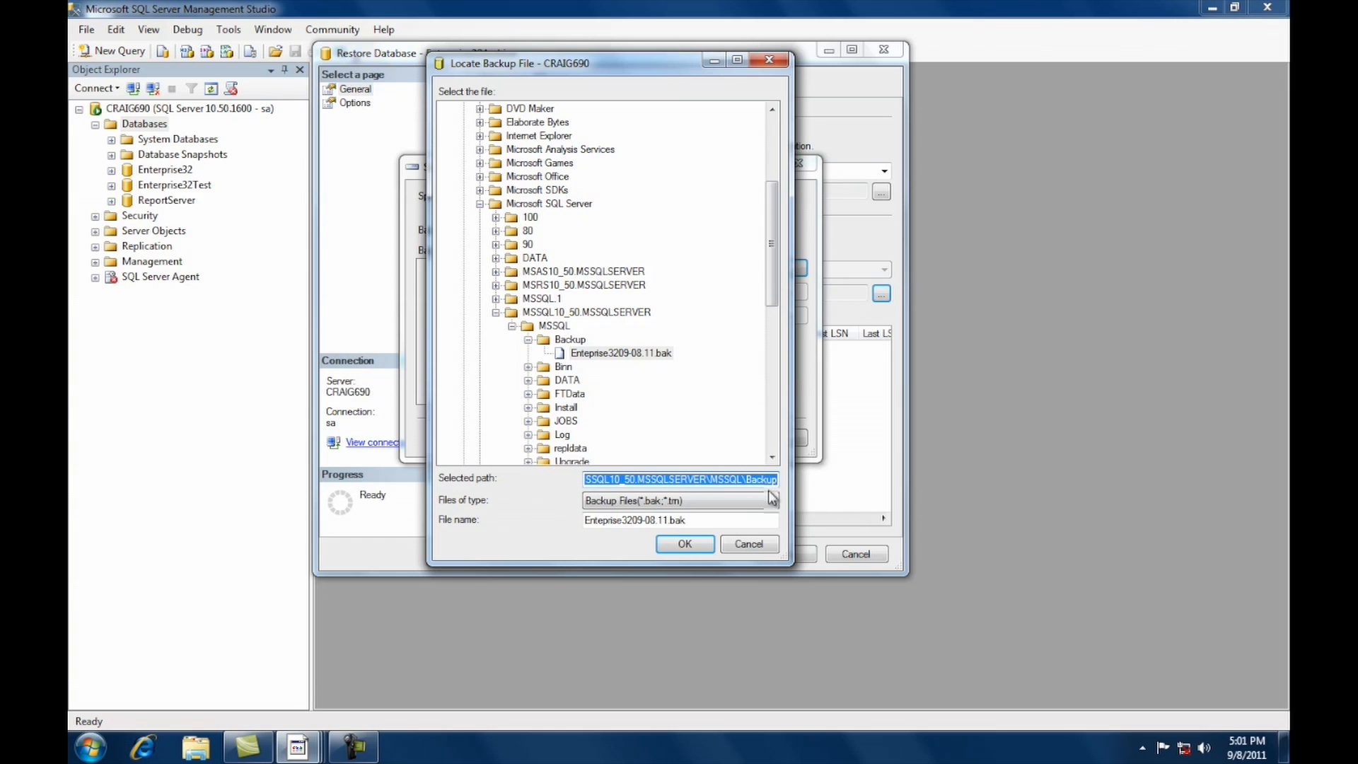
- Confirm the backup file as the restore source and mark the Enterprise32-Full Database Backup set for restore
click(687, 547)
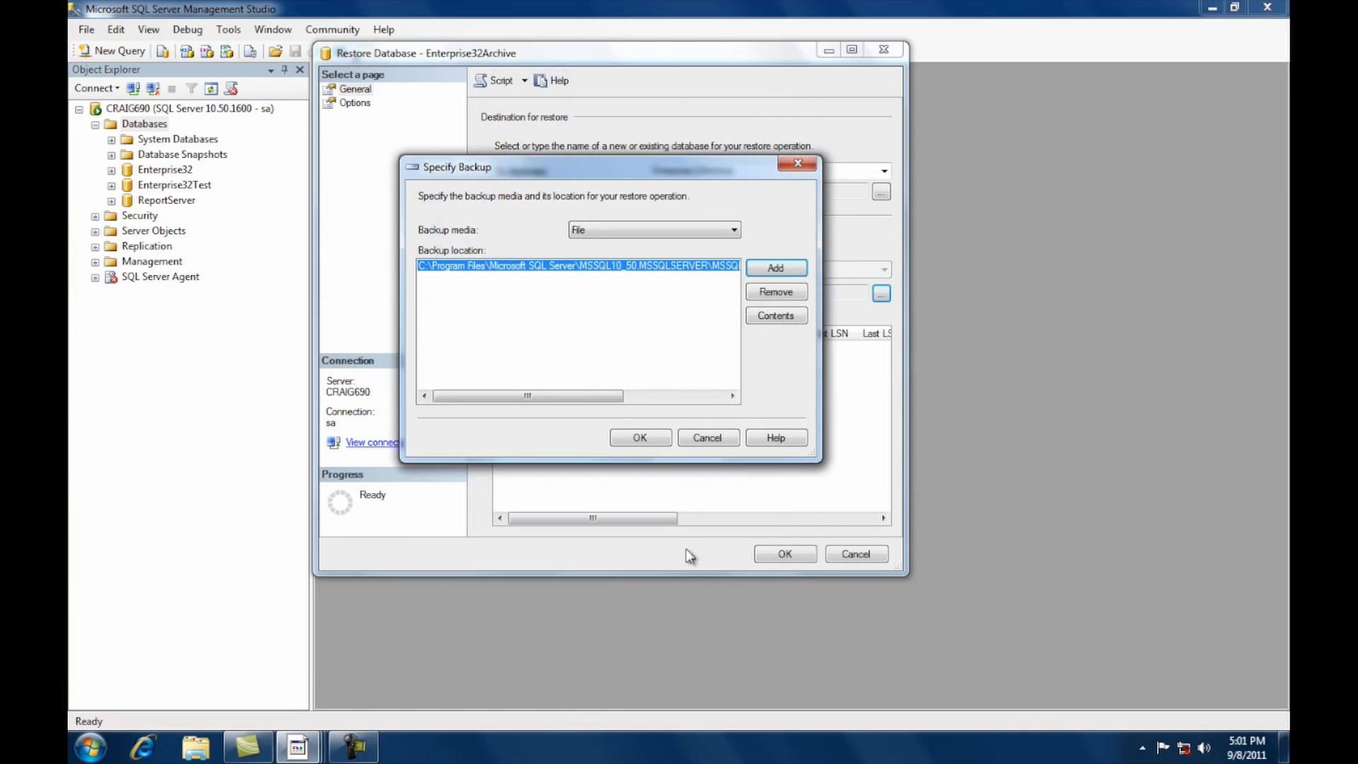
click(643, 440)
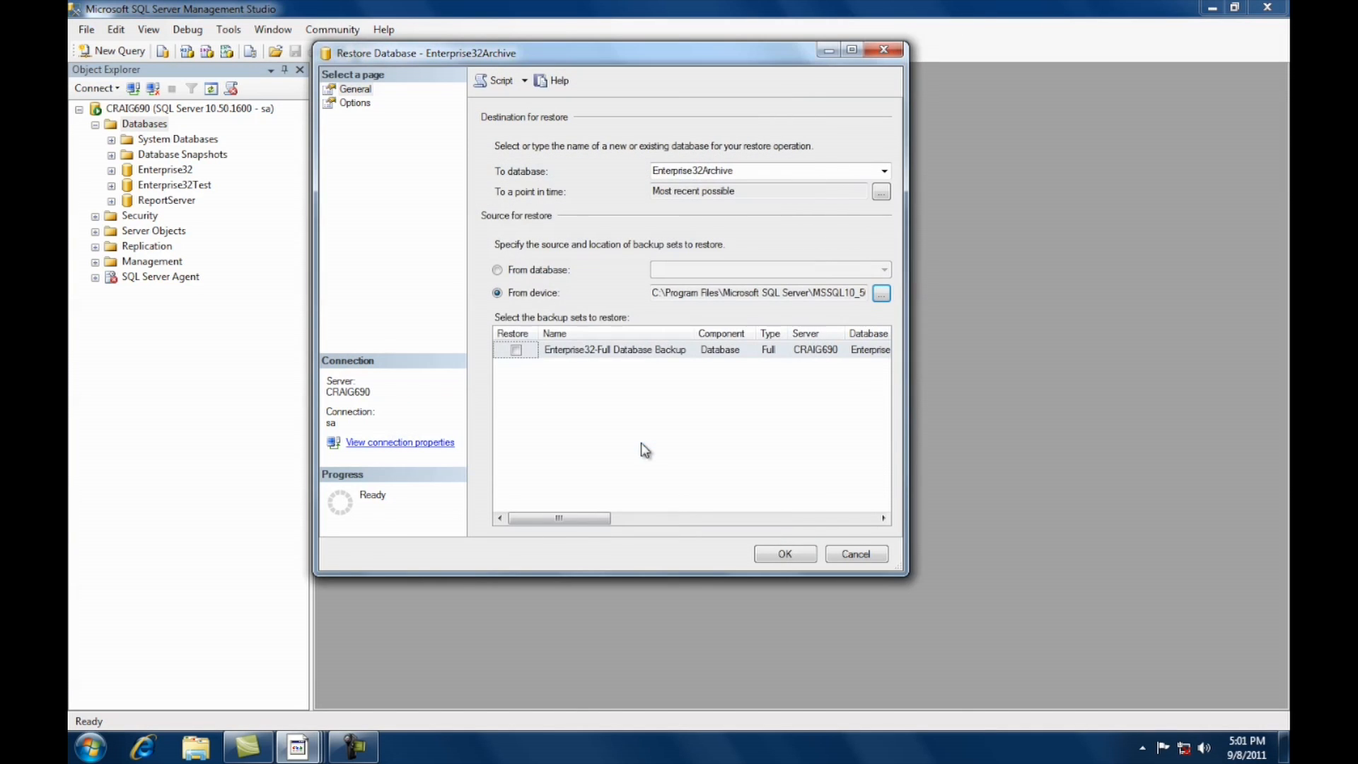
click(518, 350)
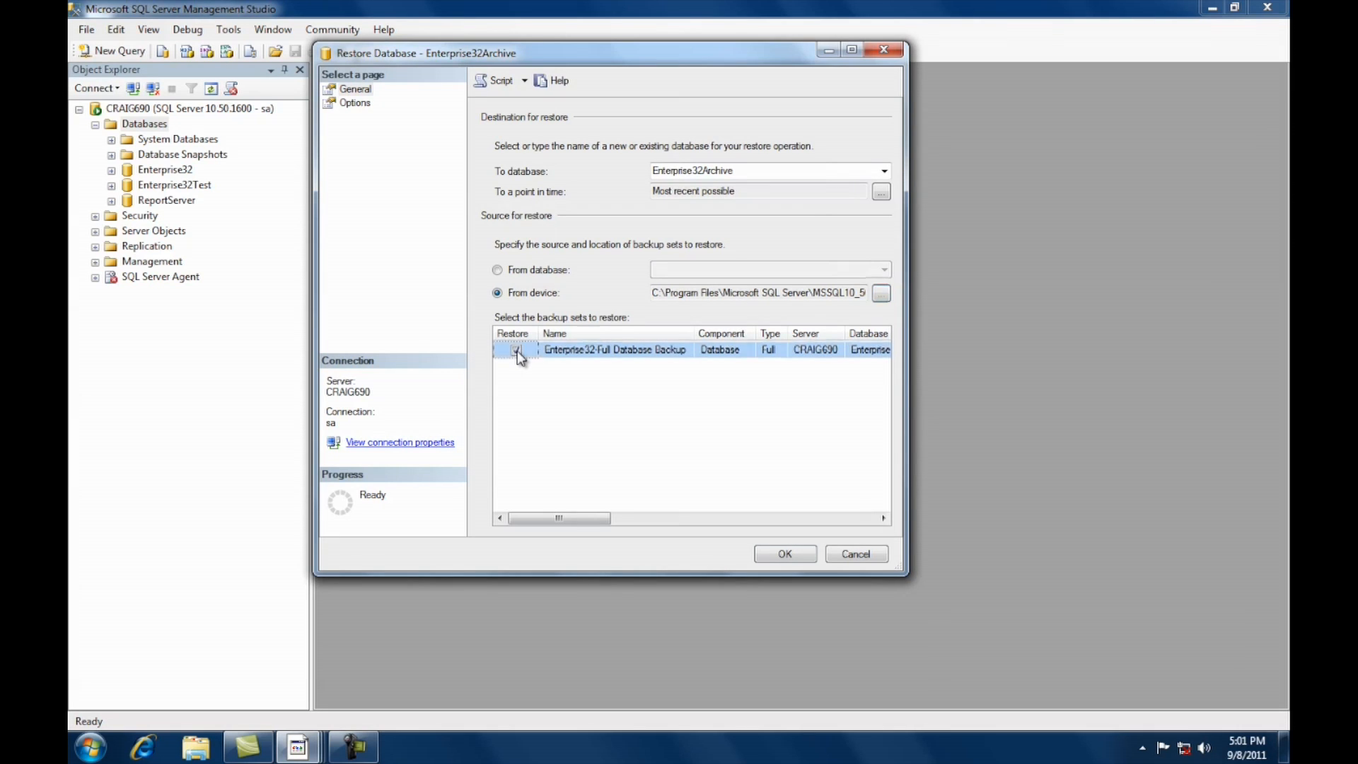
- In the restore options, replace the Enterprise32_Data folder with the copied Backup path, keeping the file name Enterprise32Archive.mdf
click(354, 104)
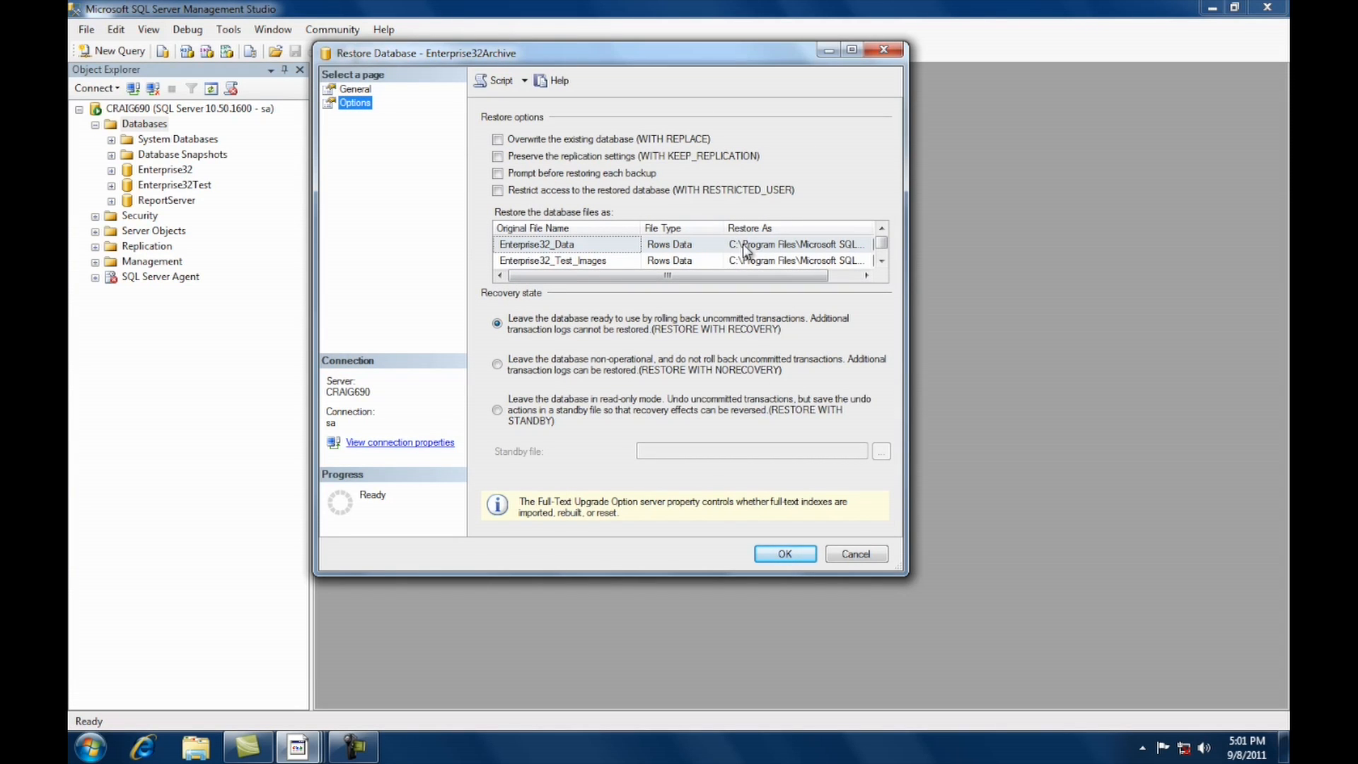
click(881, 262)
click(881, 262)
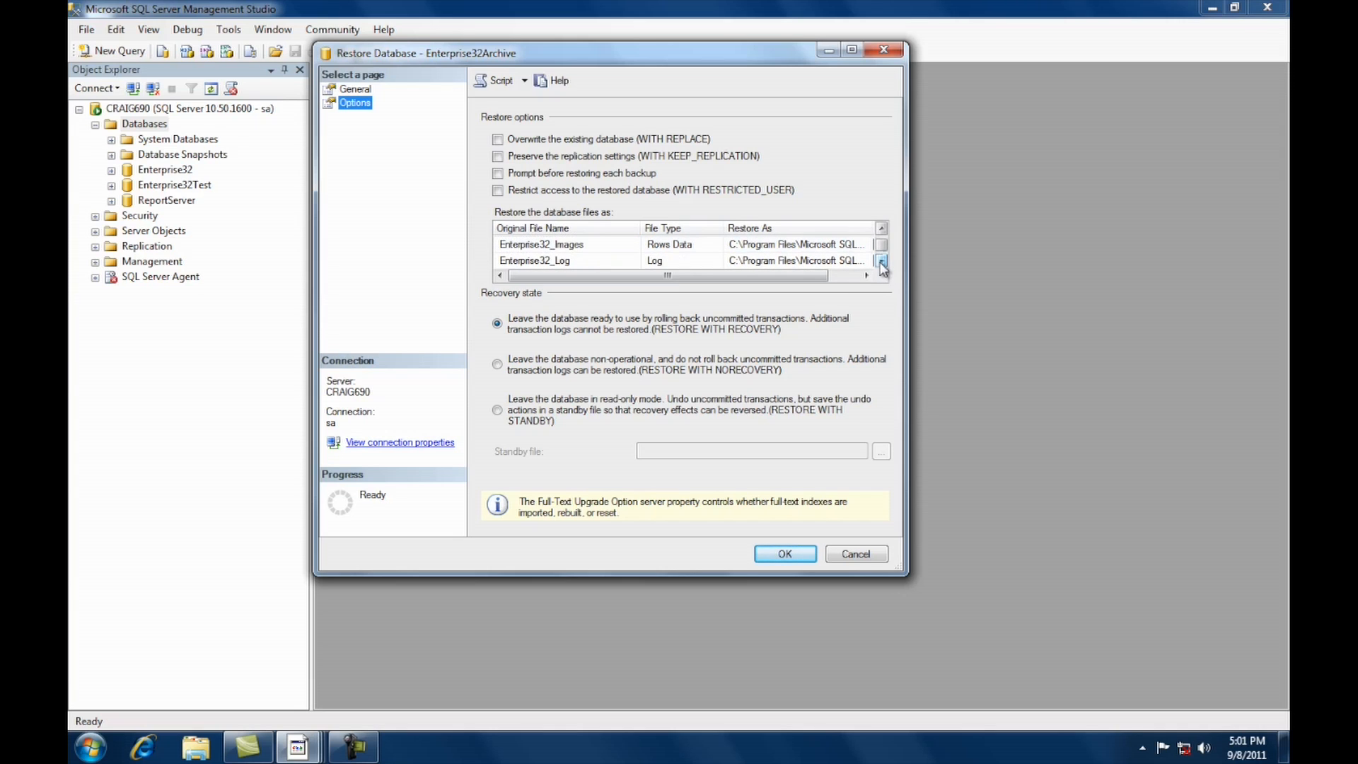
click(881, 262)
click(881, 228)
click(881, 228)
click(881, 227)
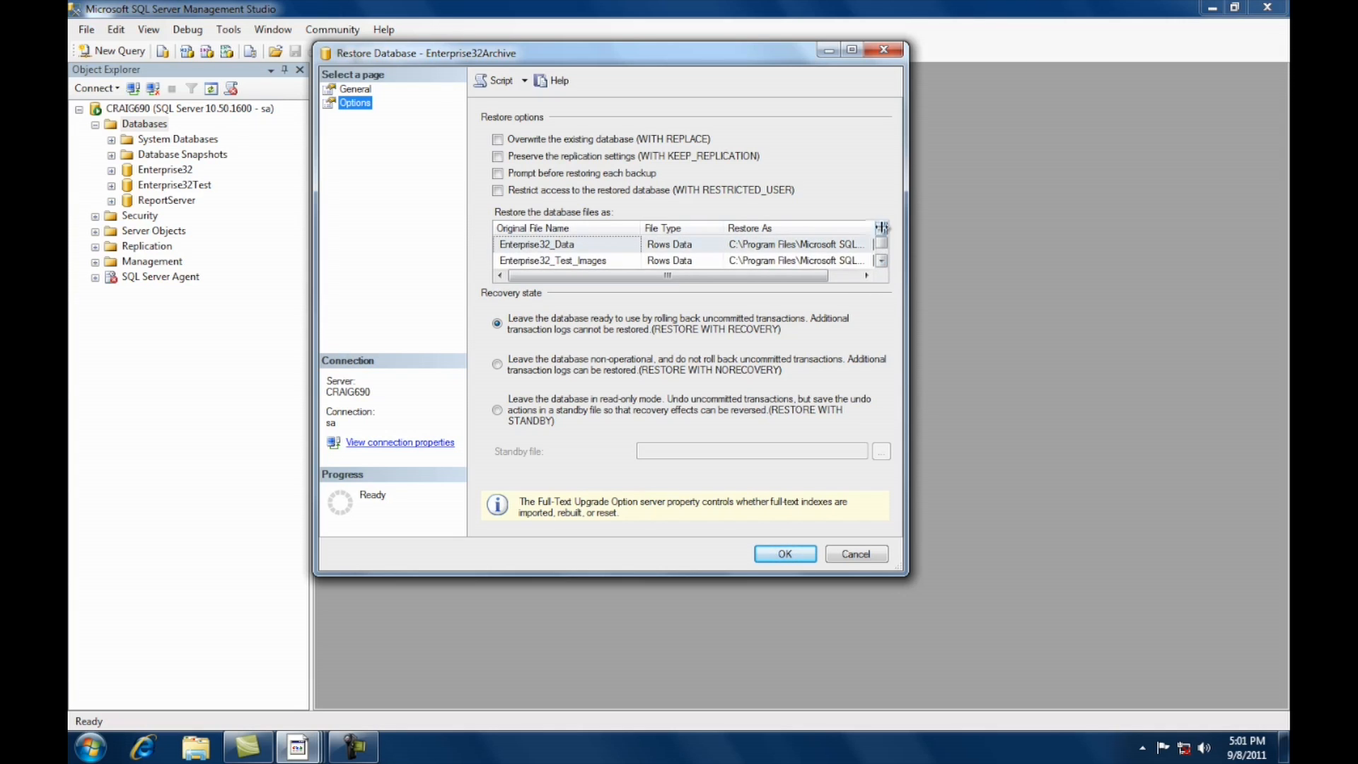
click(731, 247)
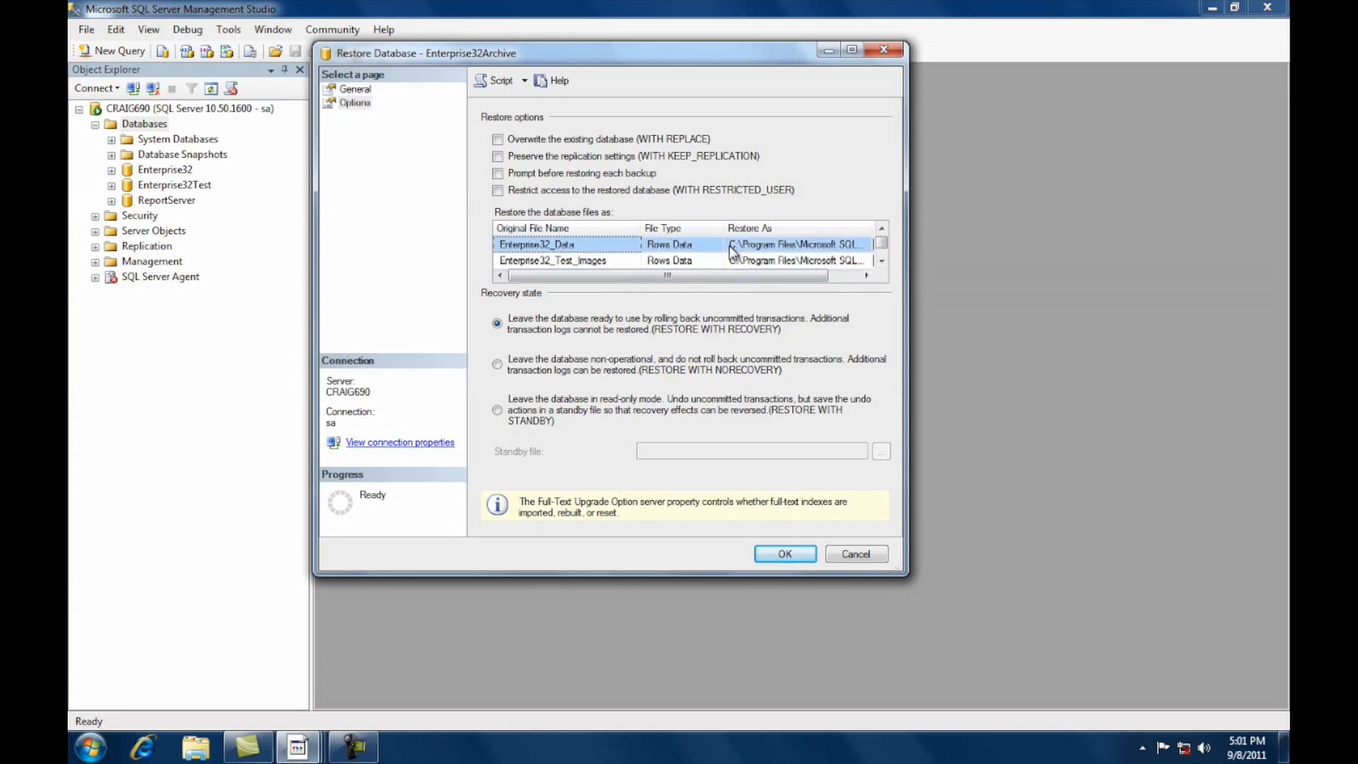
drag(729, 245, 771, 249)
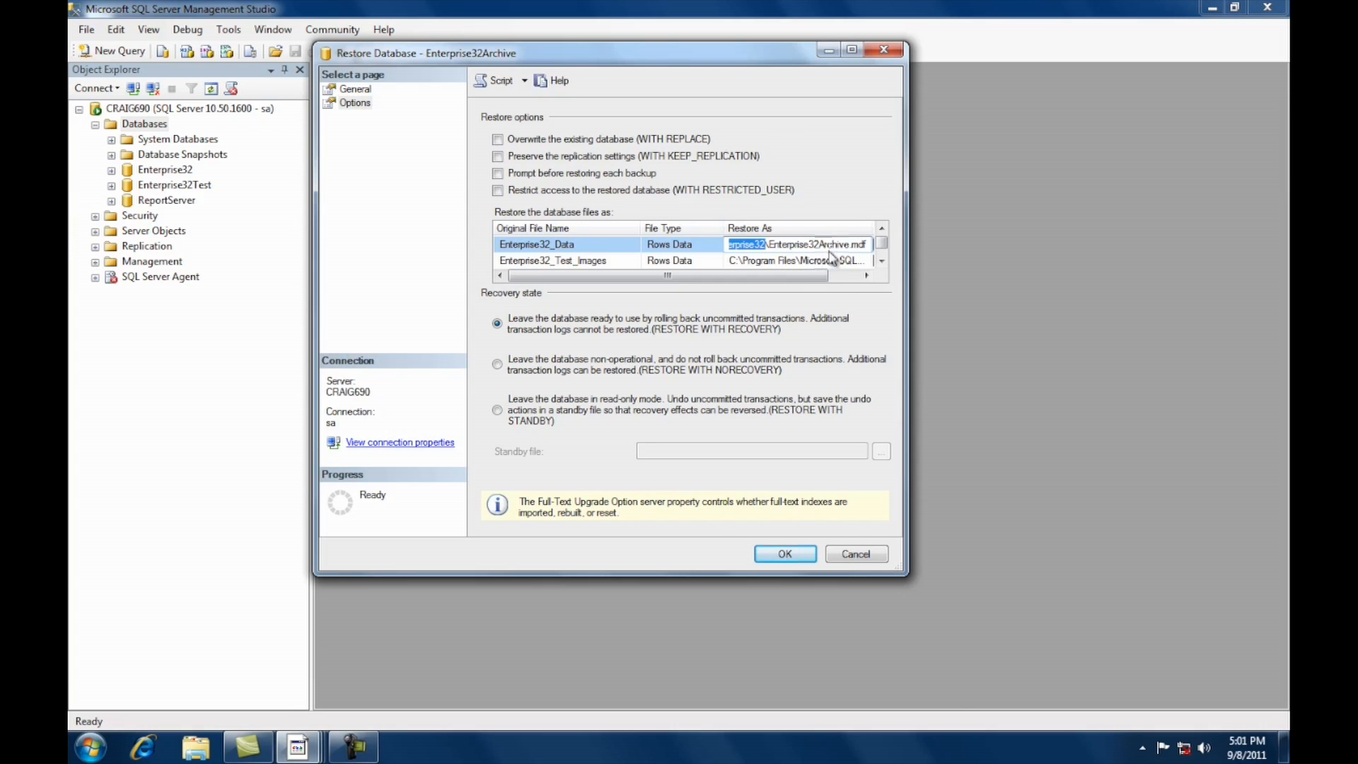
key(ctrl+v)
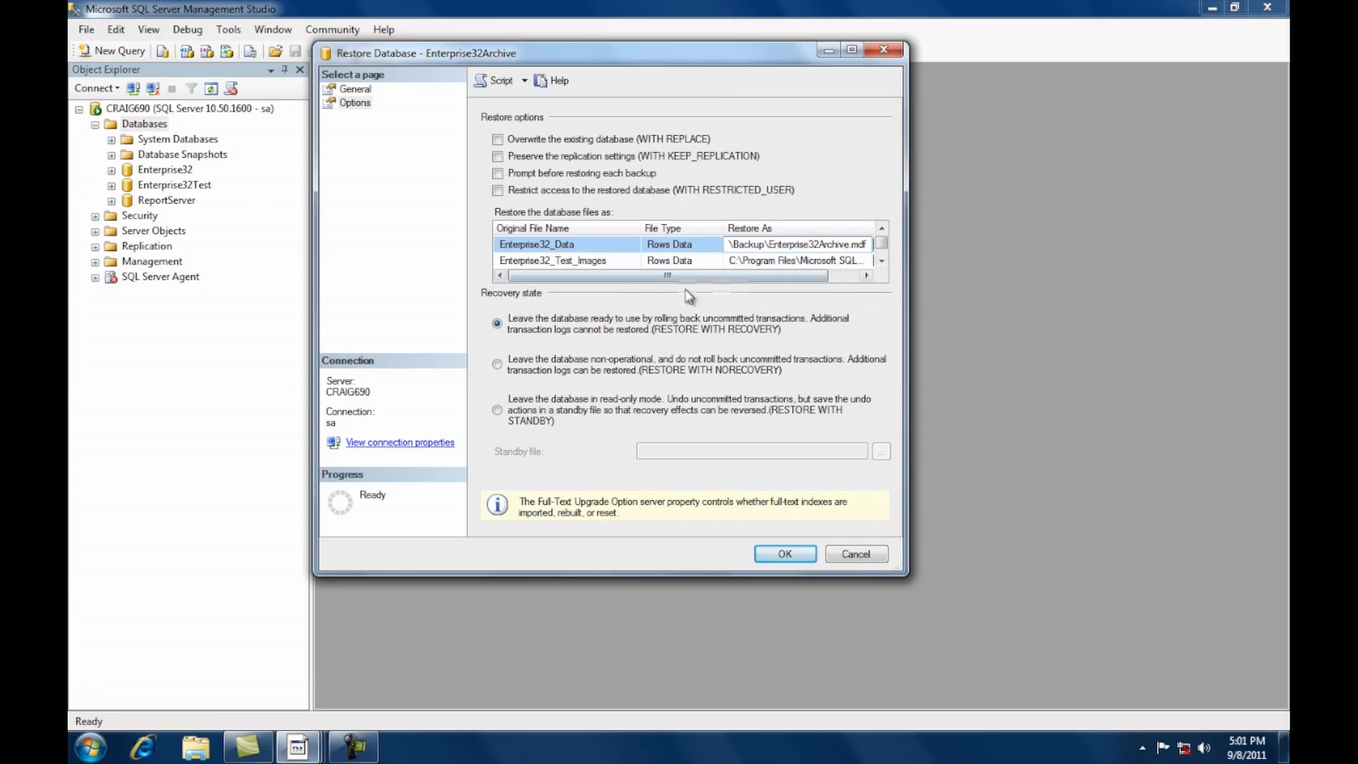
- Set the restore file name for Enterprise32_Test_Images to Enterprise32Archive_Images.mdf
click(742, 261)
drag(728, 261, 769, 263)
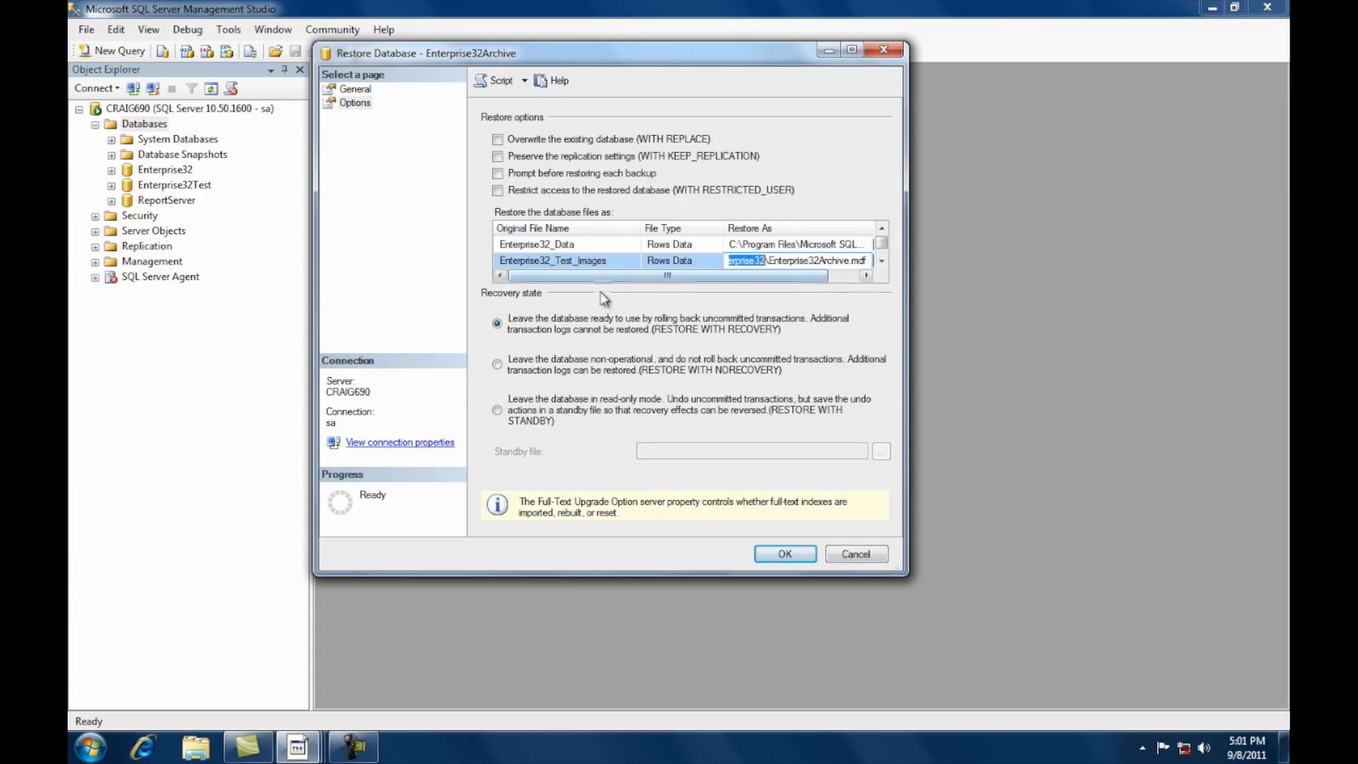
click(848, 261)
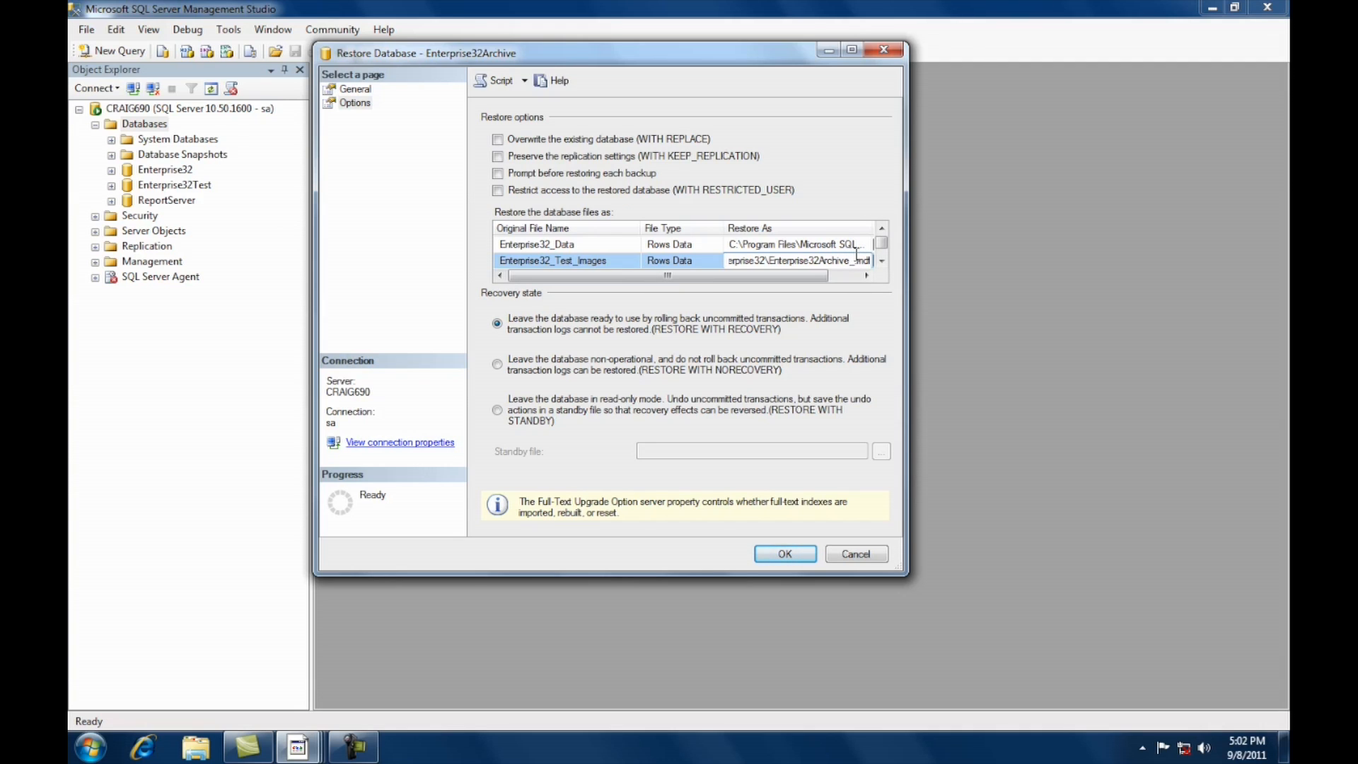
text(Imag)
text(es)
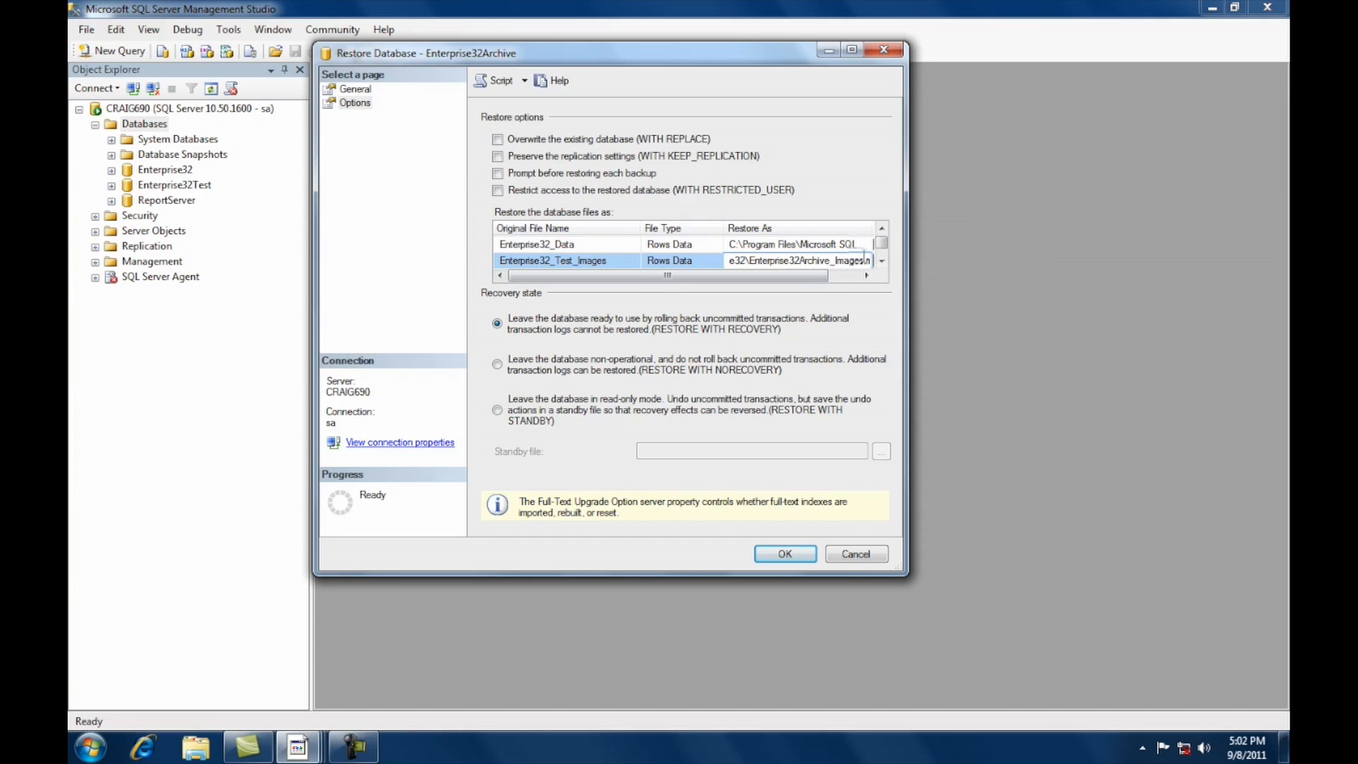
- Set Enterprise32_Images to restore to the Backup path, adding the suffix _Images2 to its Enterprise32Archive file name
click(882, 260)
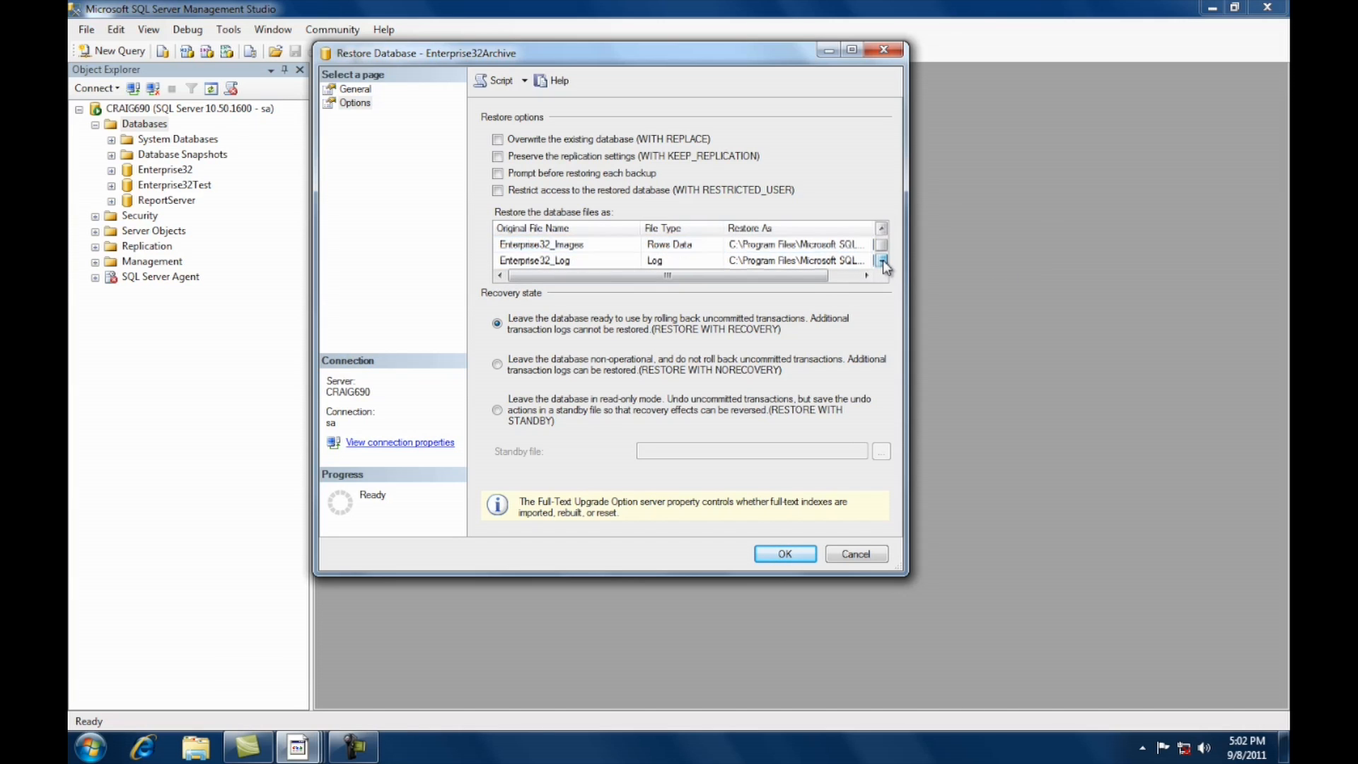
click(733, 245)
drag(730, 245, 768, 253)
text(L:\BackupEnterprise32Archive.md)
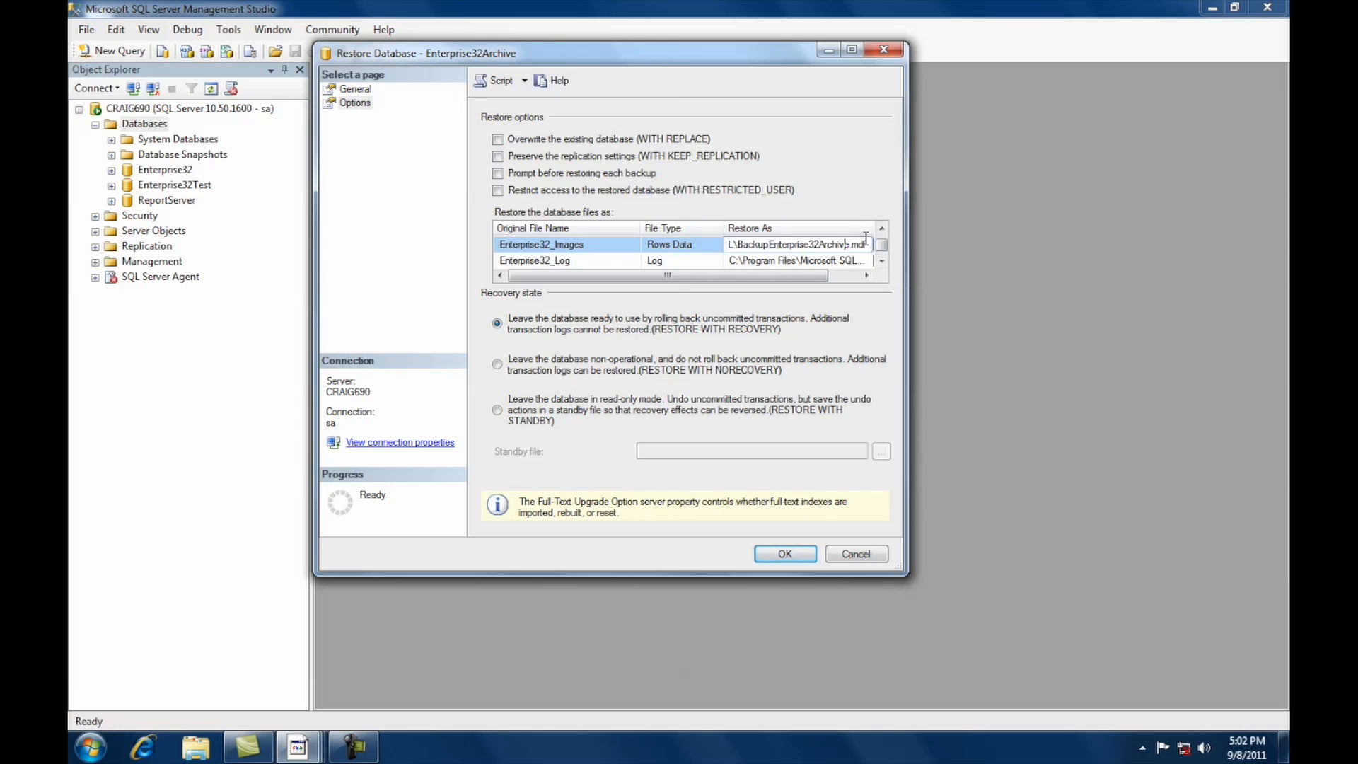
text(_Images2)
- Set Enterprise32_Log to restore to the Backup folder as Enterprise32Archive_1.ldf and run the database restore
click(854, 262)
drag(854, 262, 755, 261)
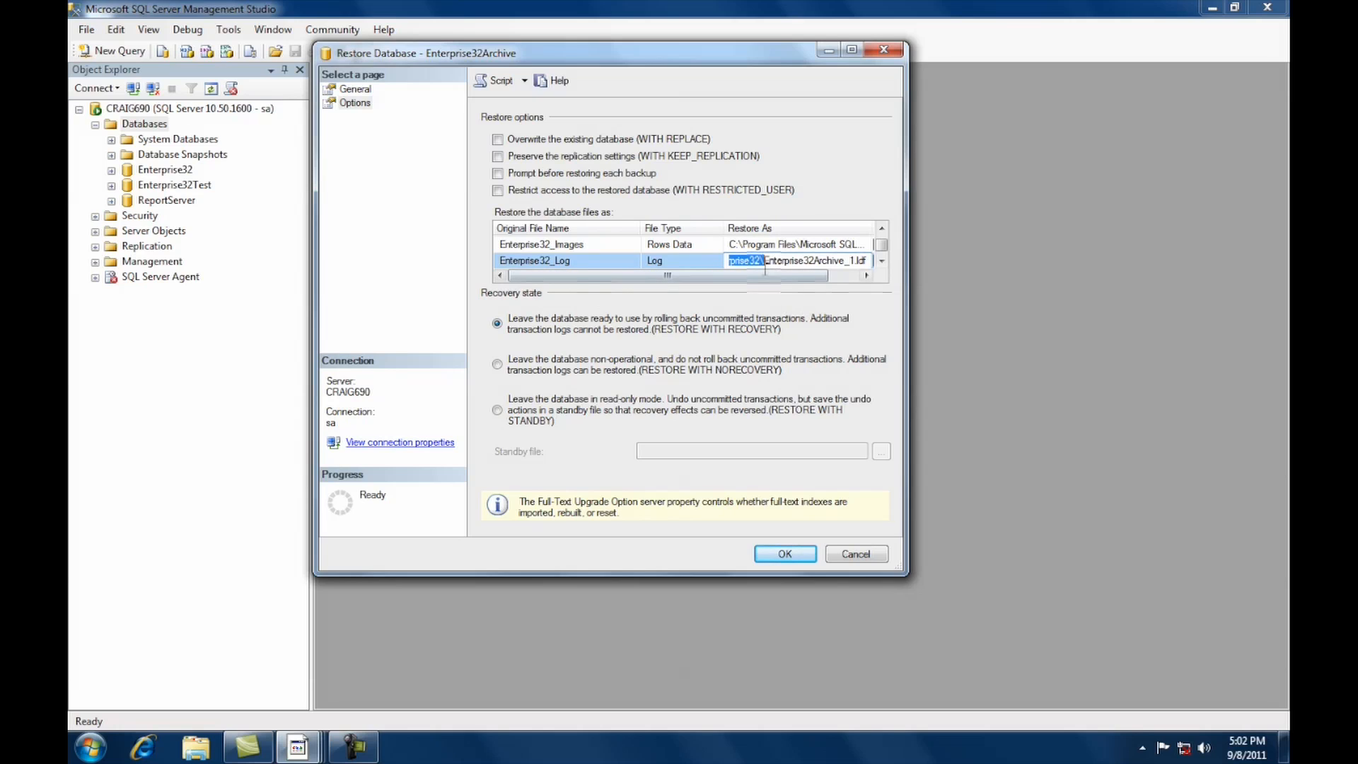
click(761, 256)
drag(761, 259, 657, 266)
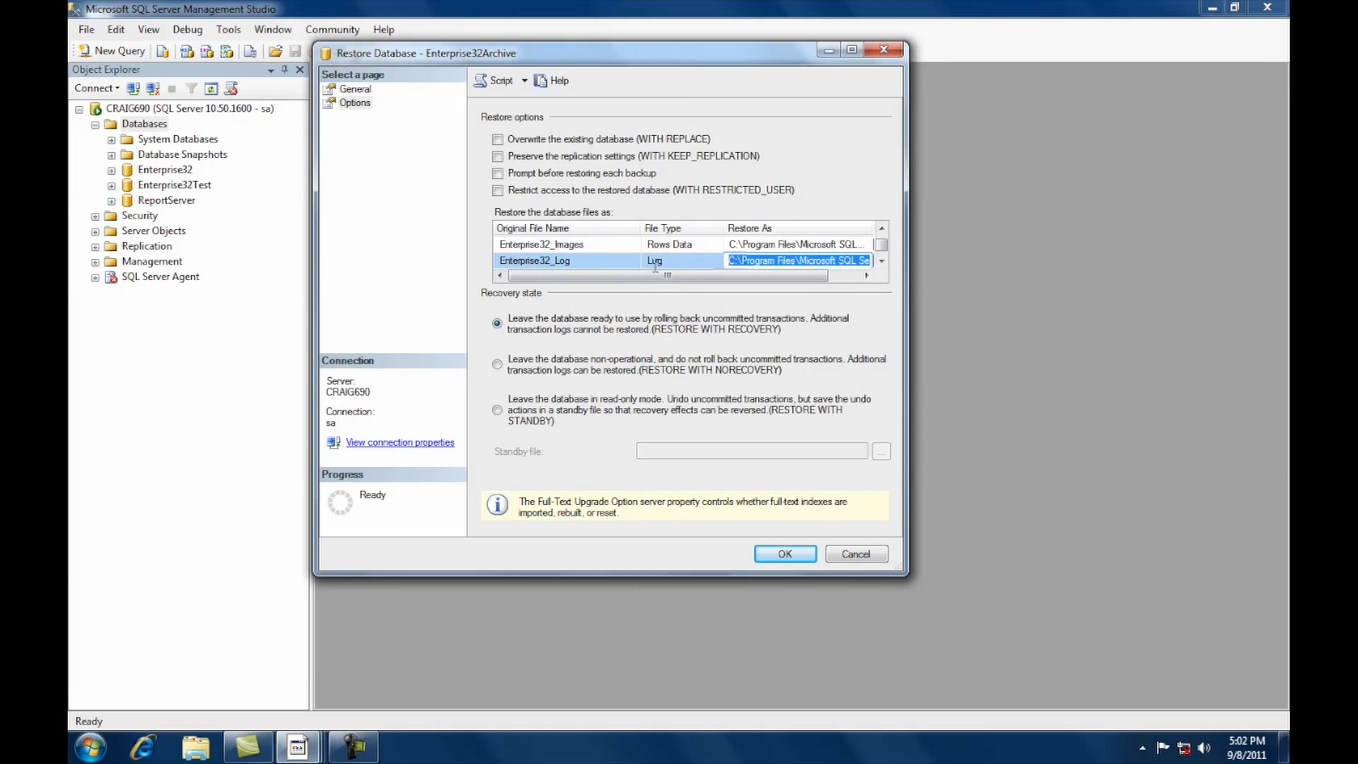
key(ctrl+v)
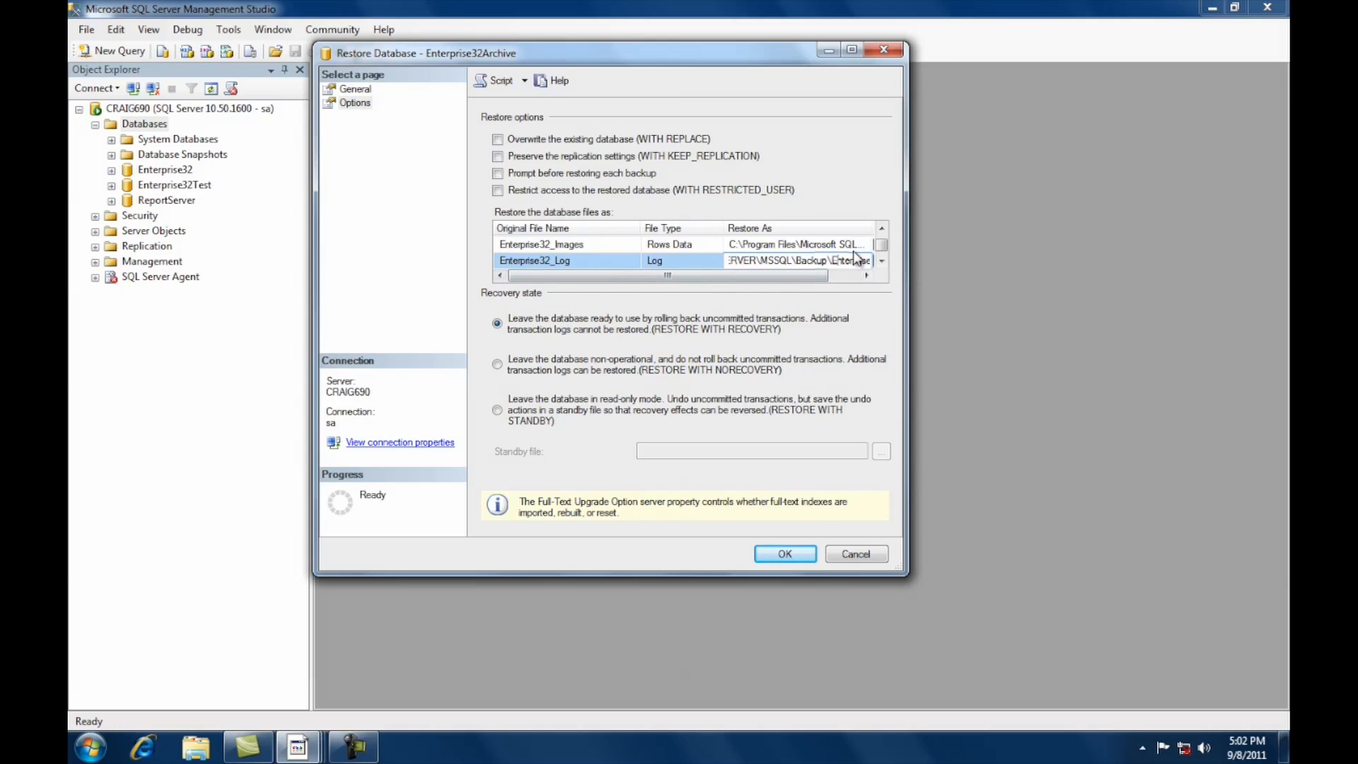
key(Right)
key(Right)
key(Right)
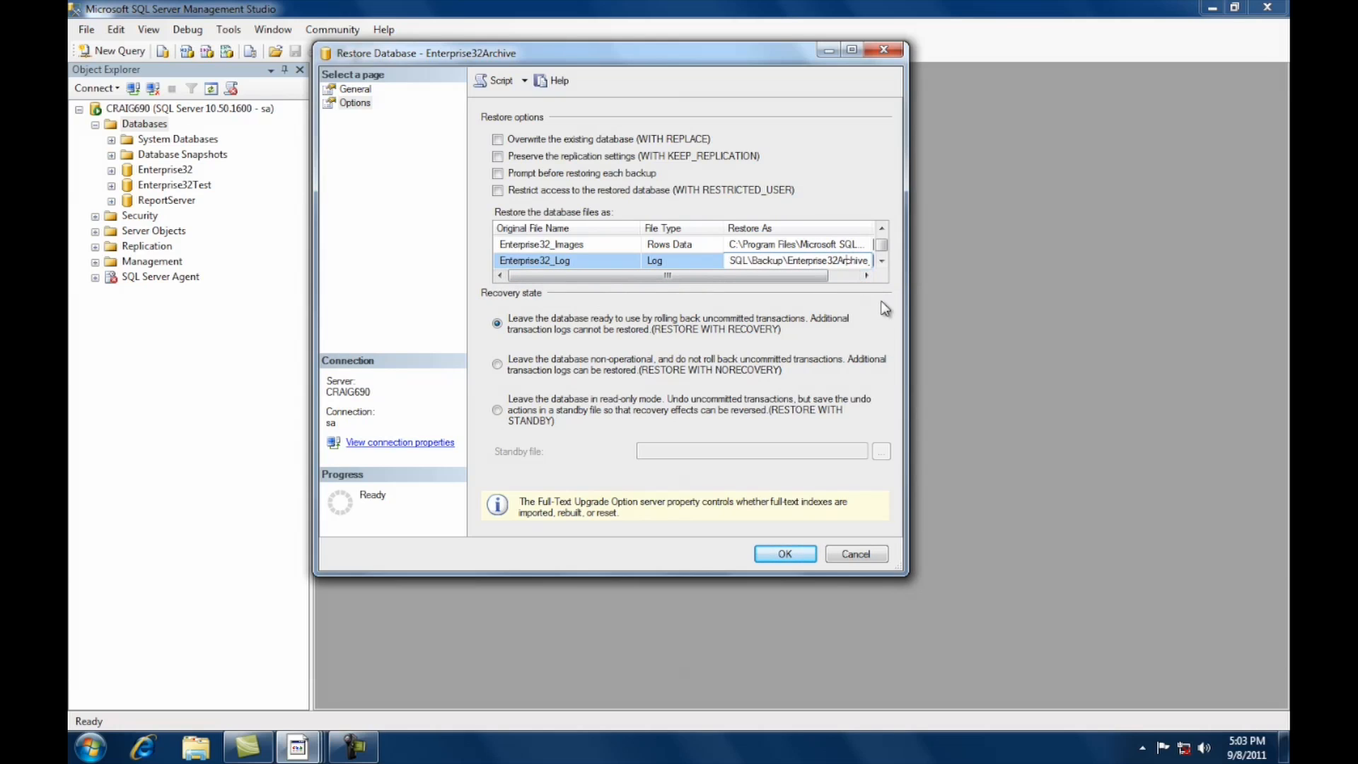
key(Right)
key(Right)
key(Right)
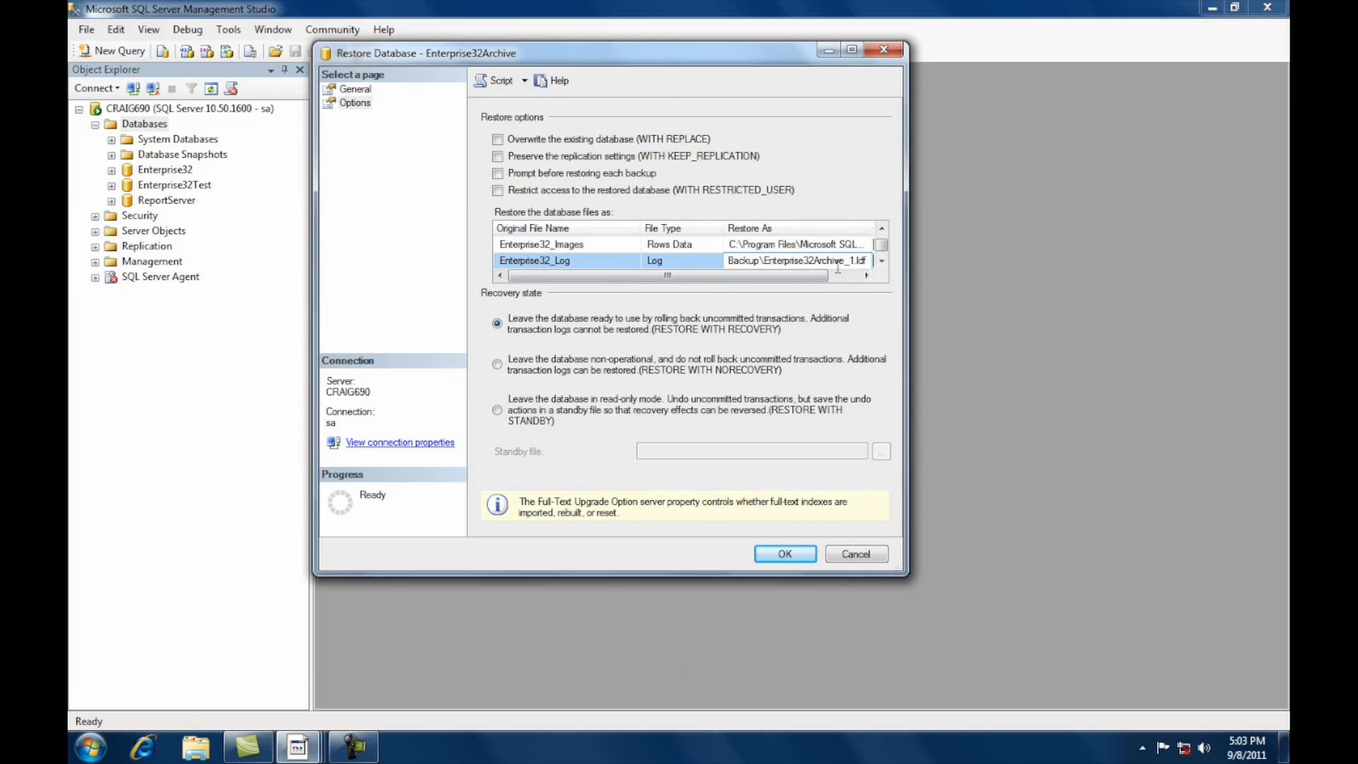
click(783, 556)
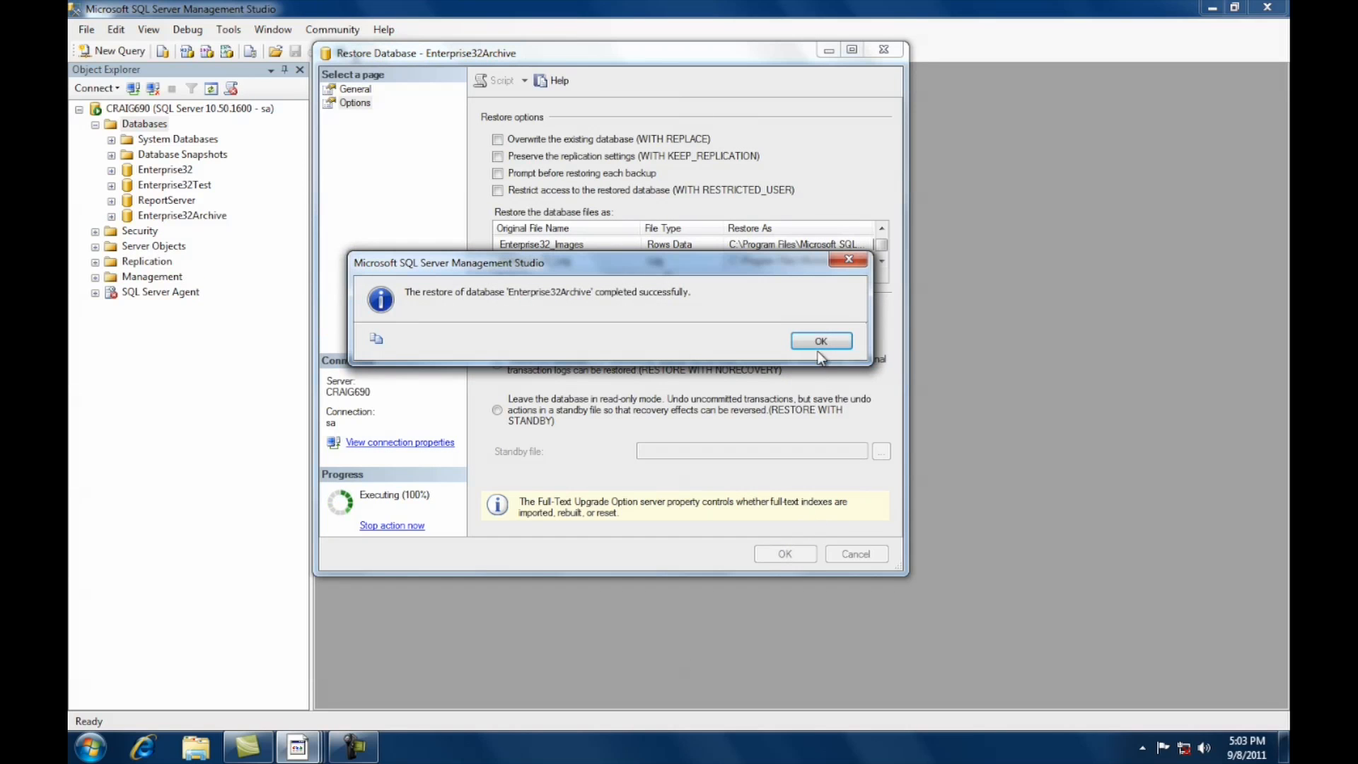
click(821, 341)
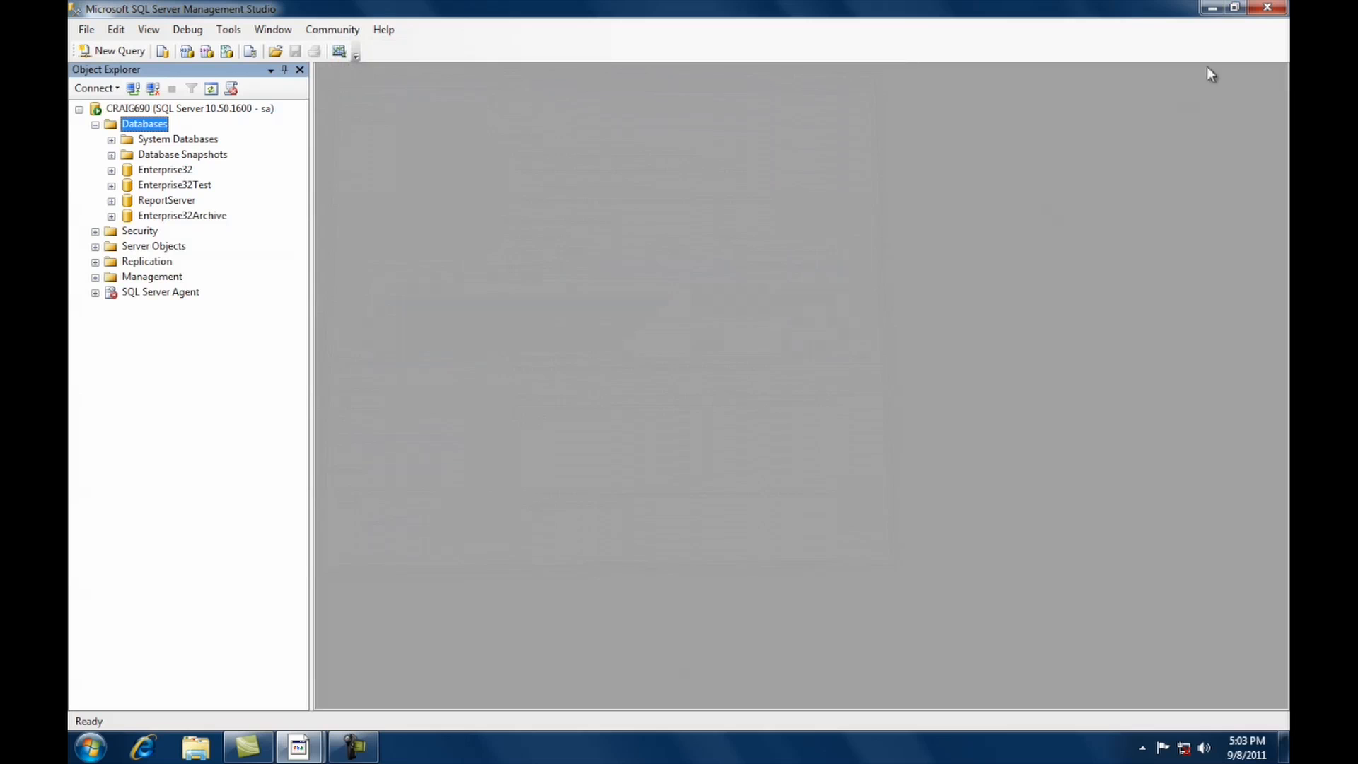
- Switch to Enterprise32 v10 from the desktop and log in to the Enterprise32 database
click(1212, 9)
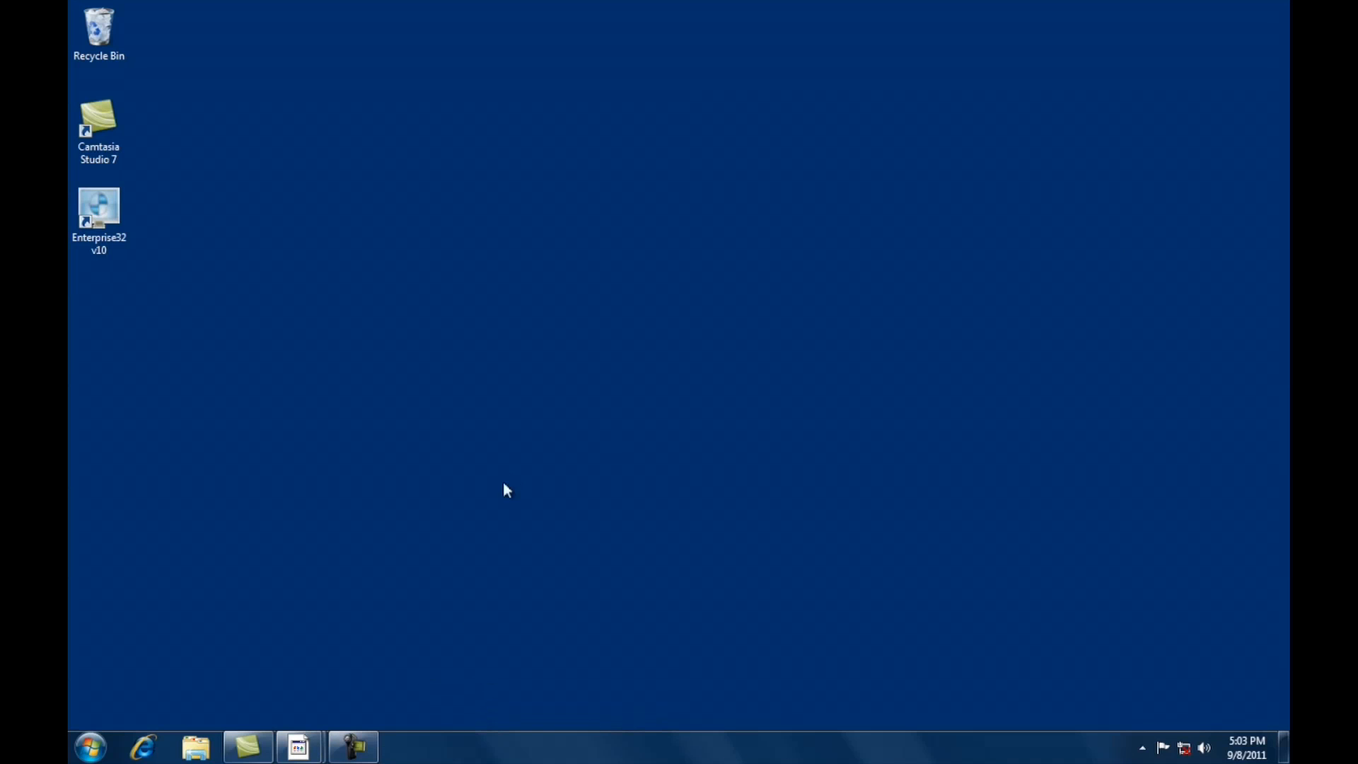
click(100, 211)
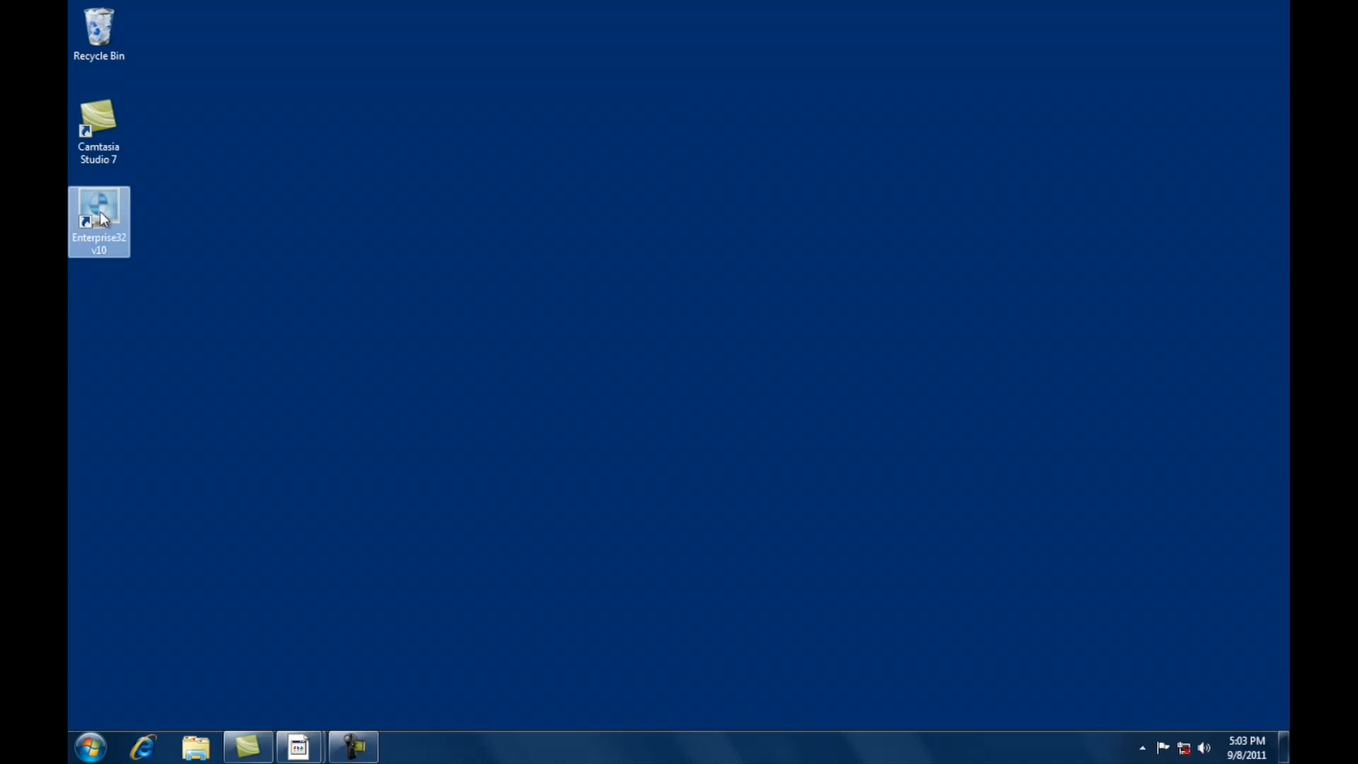
double_click(100, 212)
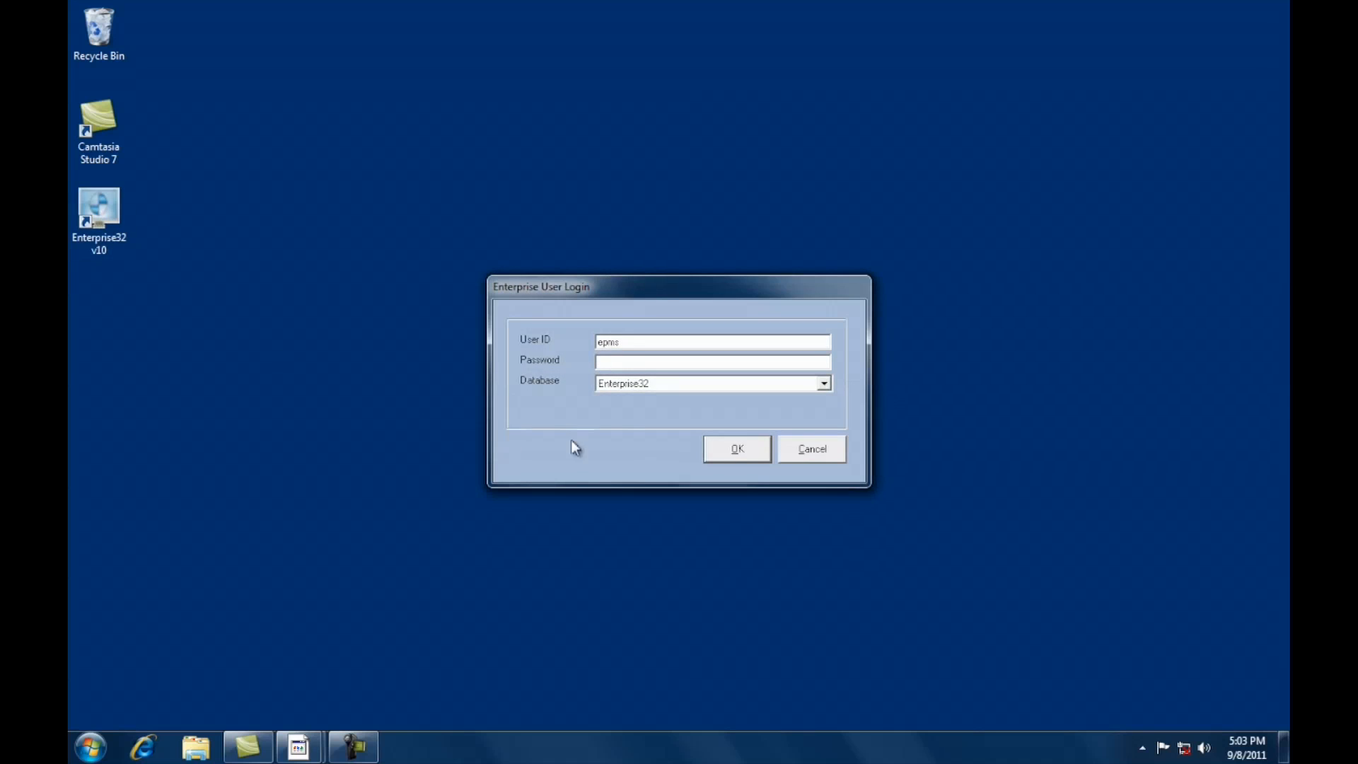
click(733, 450)
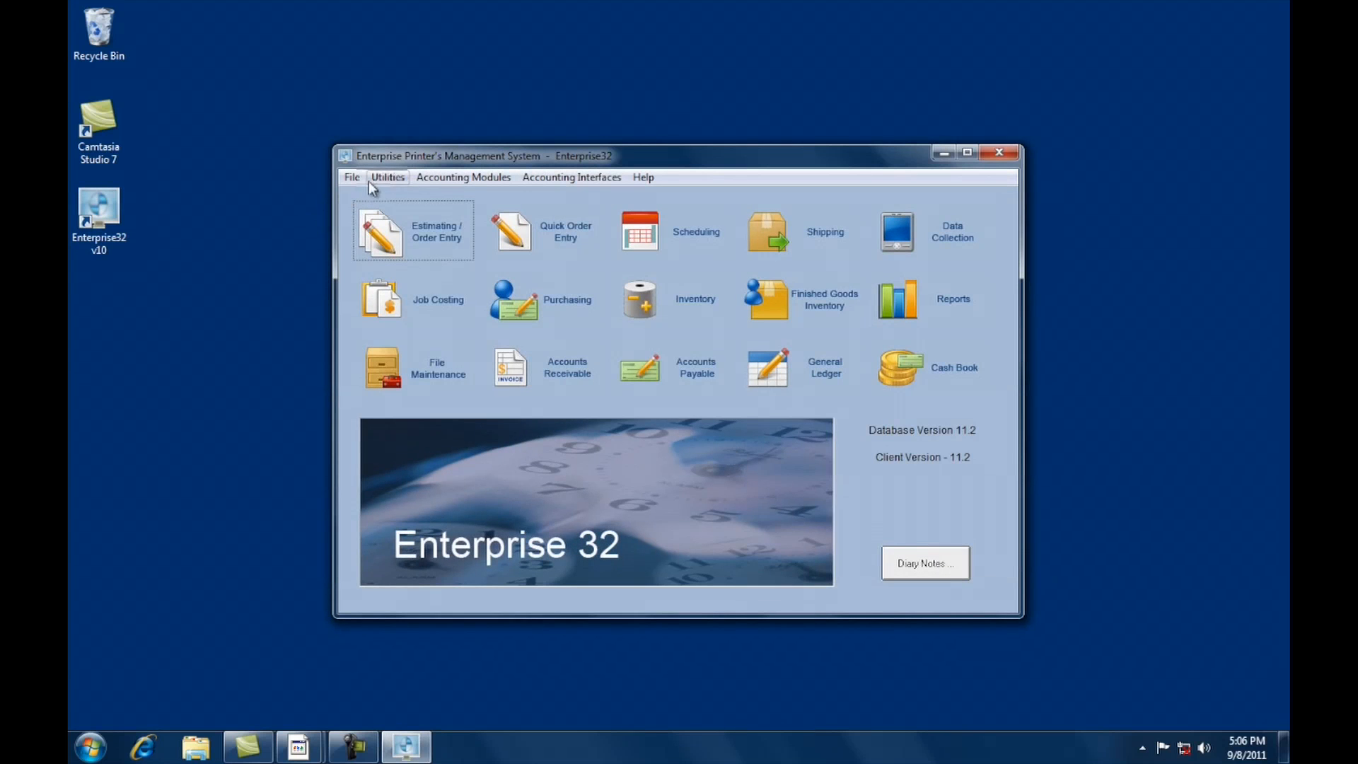
- Add Enterprise32Archive as a database in the Multi-Company utility and close its list
click(379, 177)
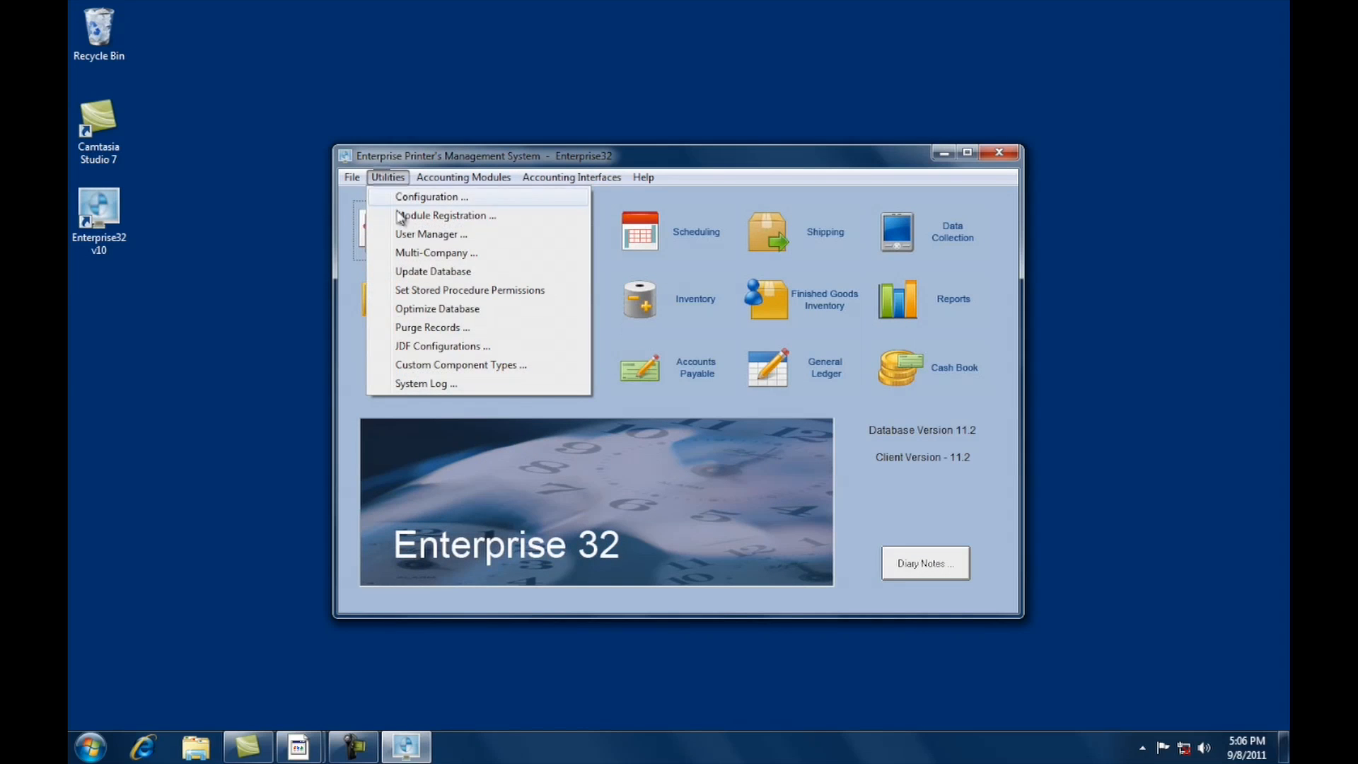
click(432, 255)
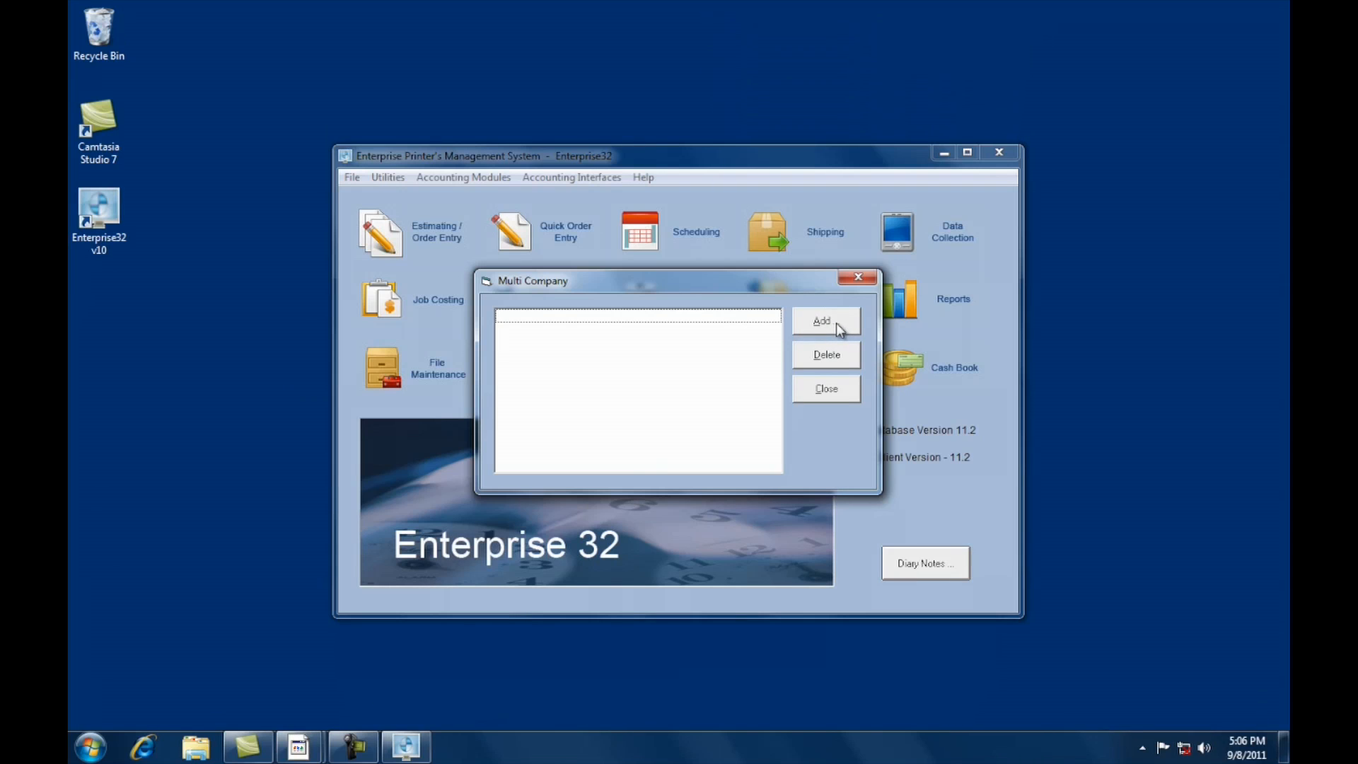
click(839, 327)
text(Enterprise32)
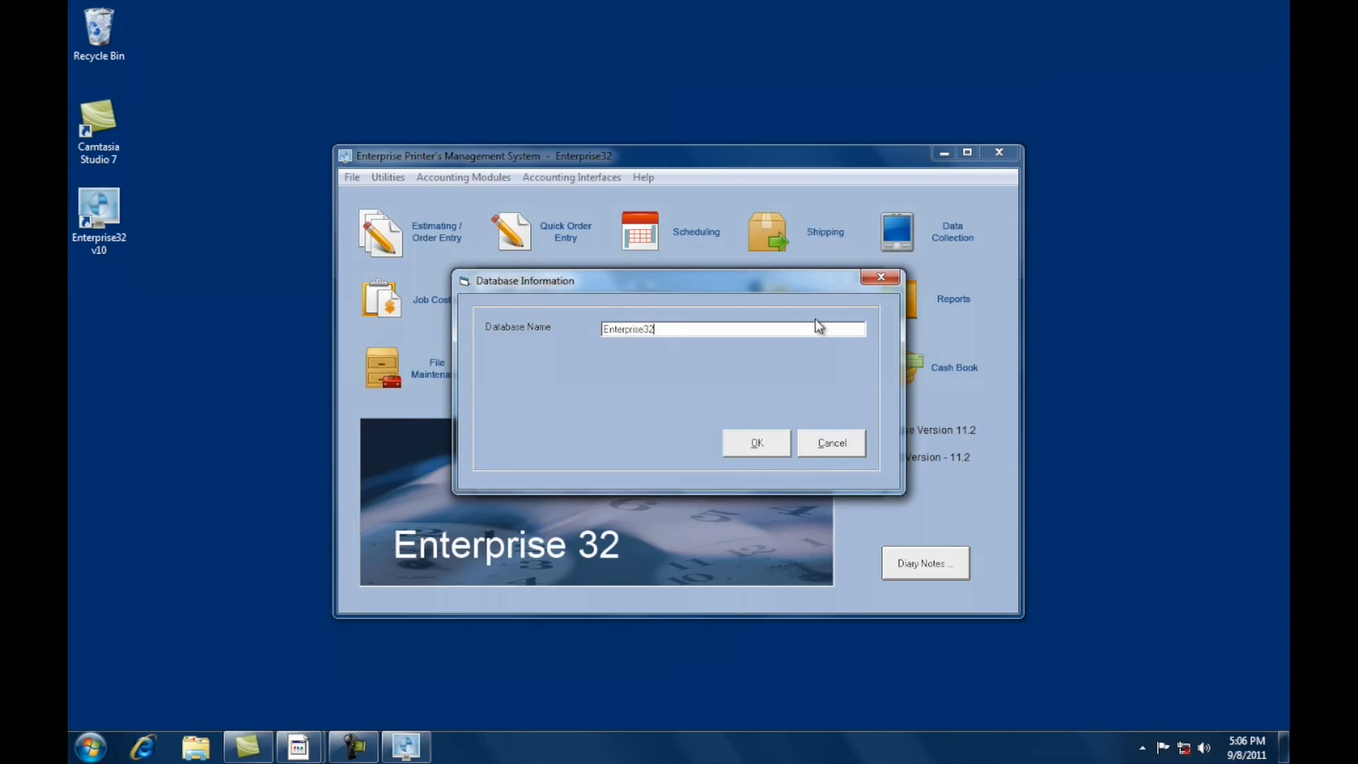
text(Avchive)
click(756, 445)
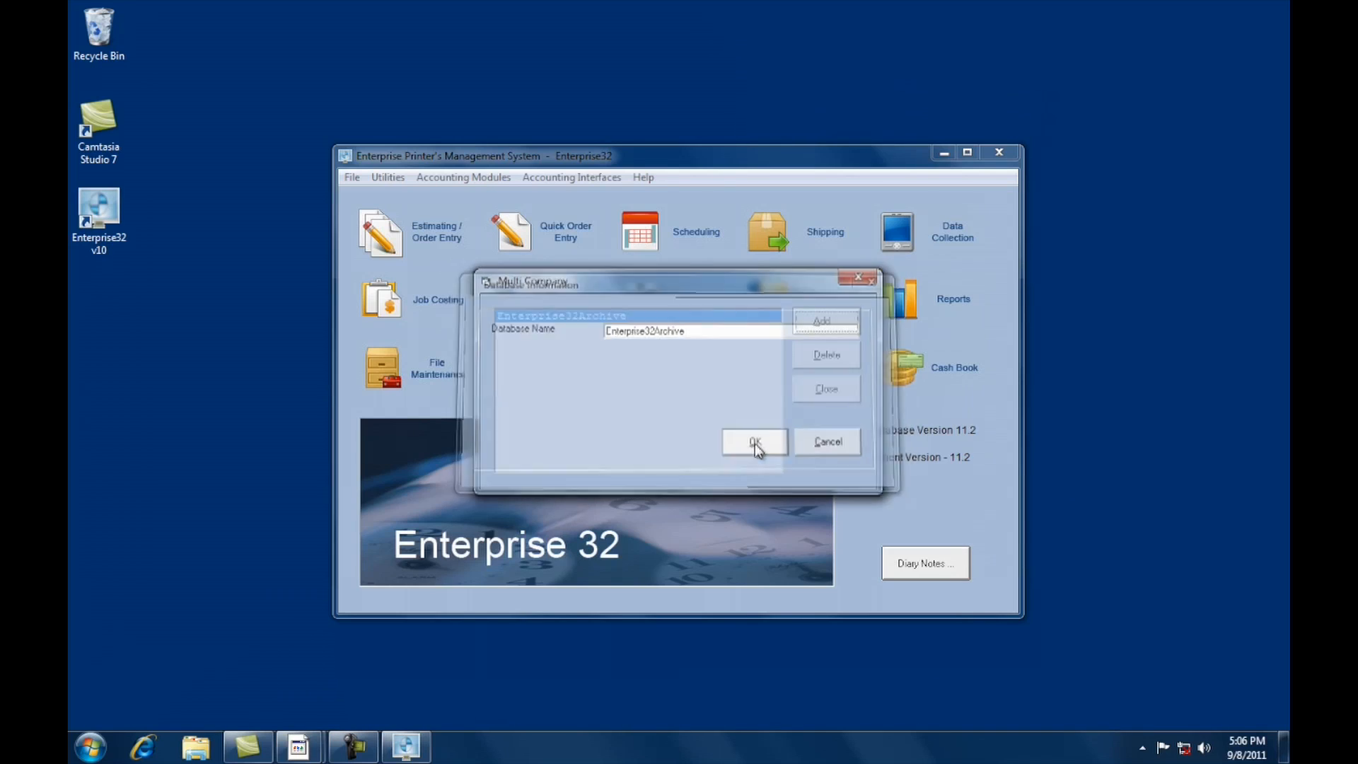
click(840, 396)
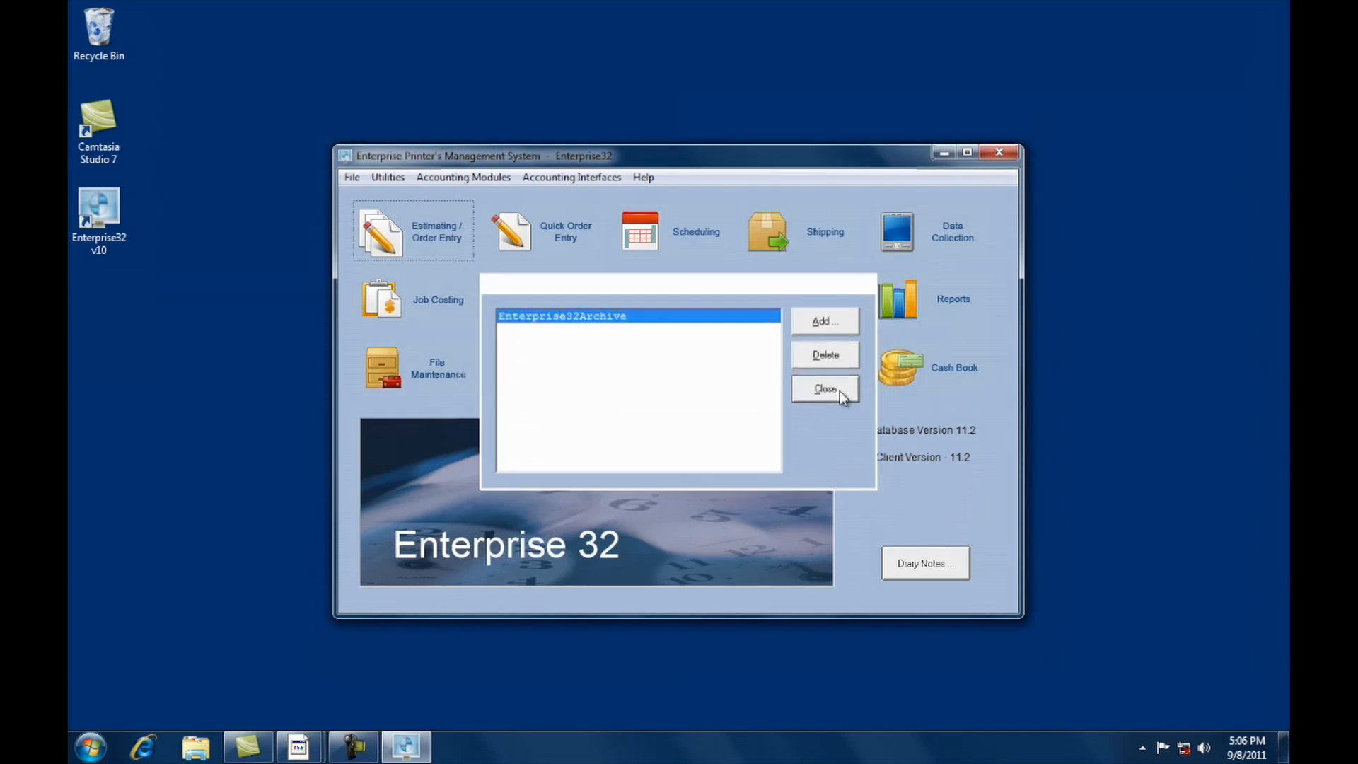
- Log off from the current database and log in to the Enterprise32Archive database
click(353, 177)
click(394, 428)
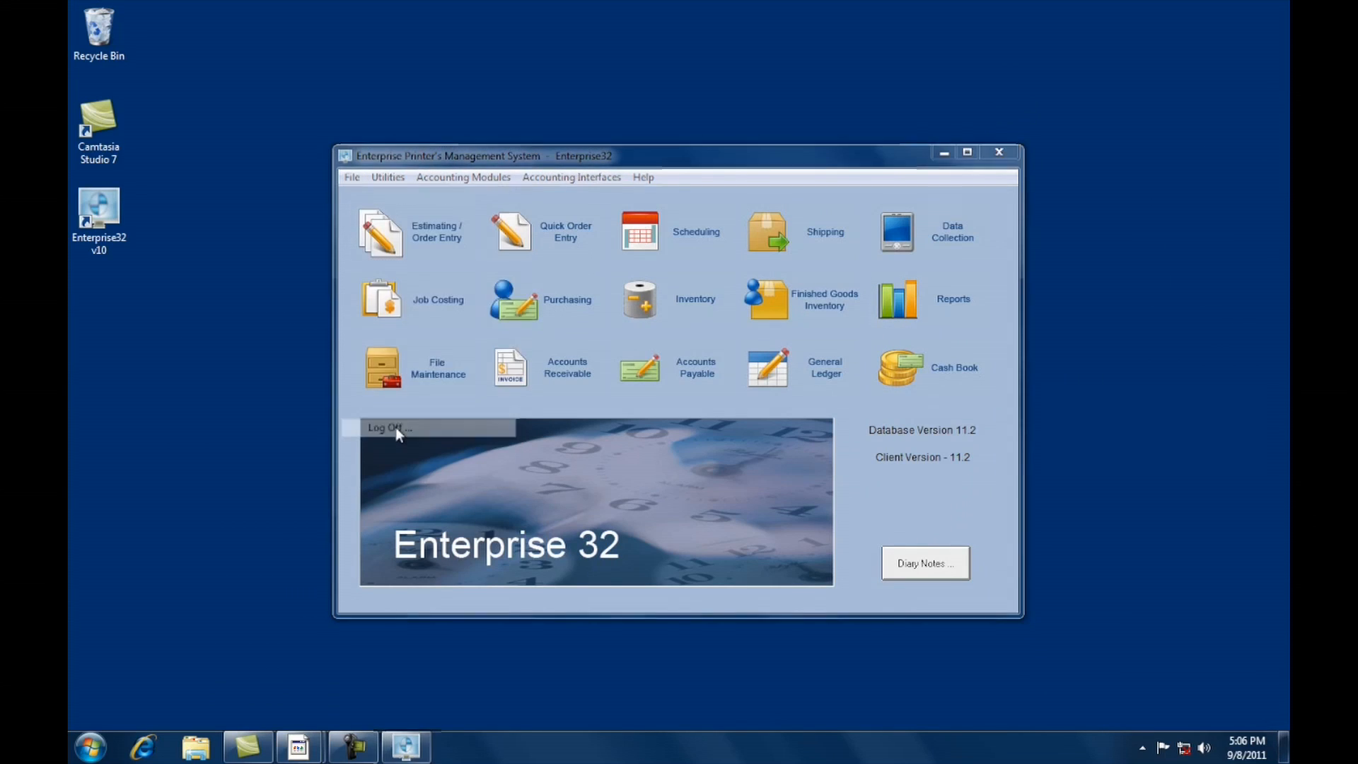
click(823, 383)
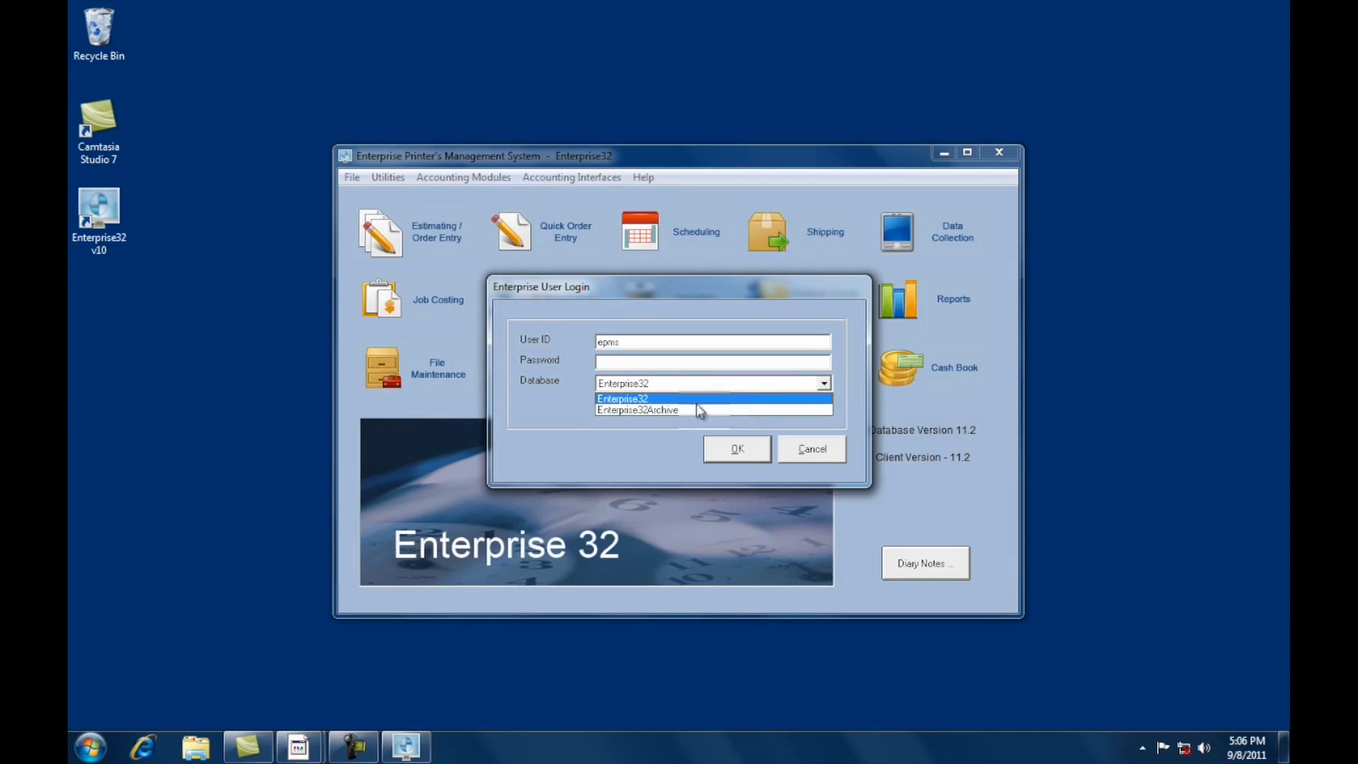
click(656, 410)
click(738, 450)
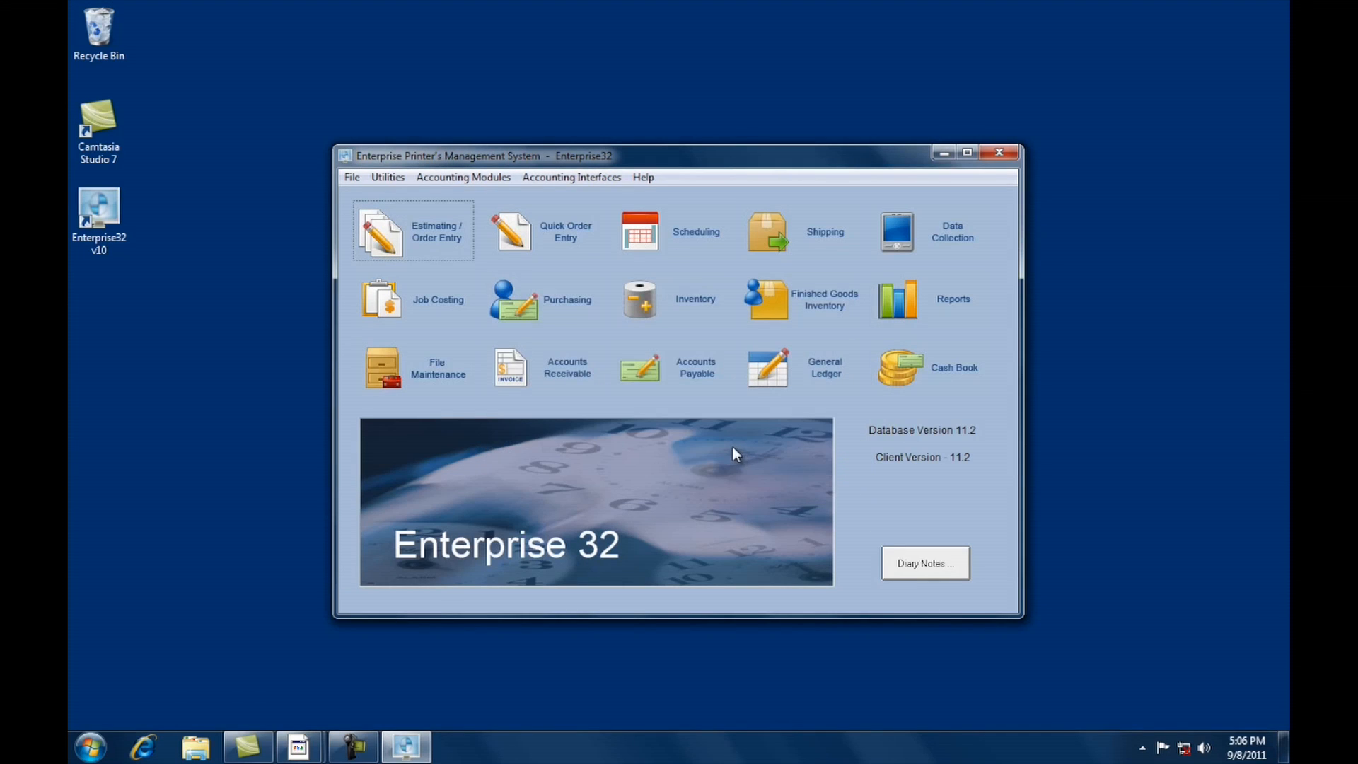
- Change the company name to Enterprise32-Archive in File Maintenance's Company Information, save it and close File Maintenance
click(434, 372)
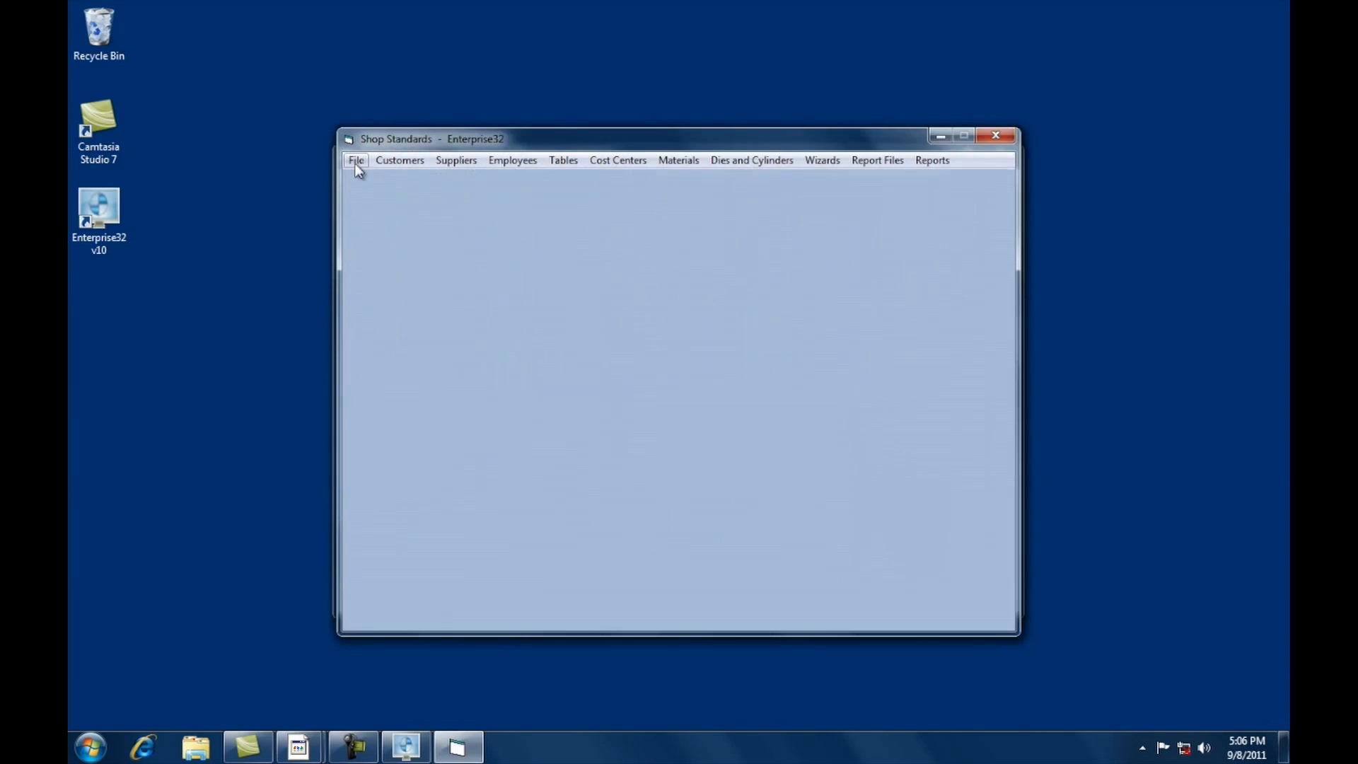
click(357, 163)
mouse_move(375, 182)
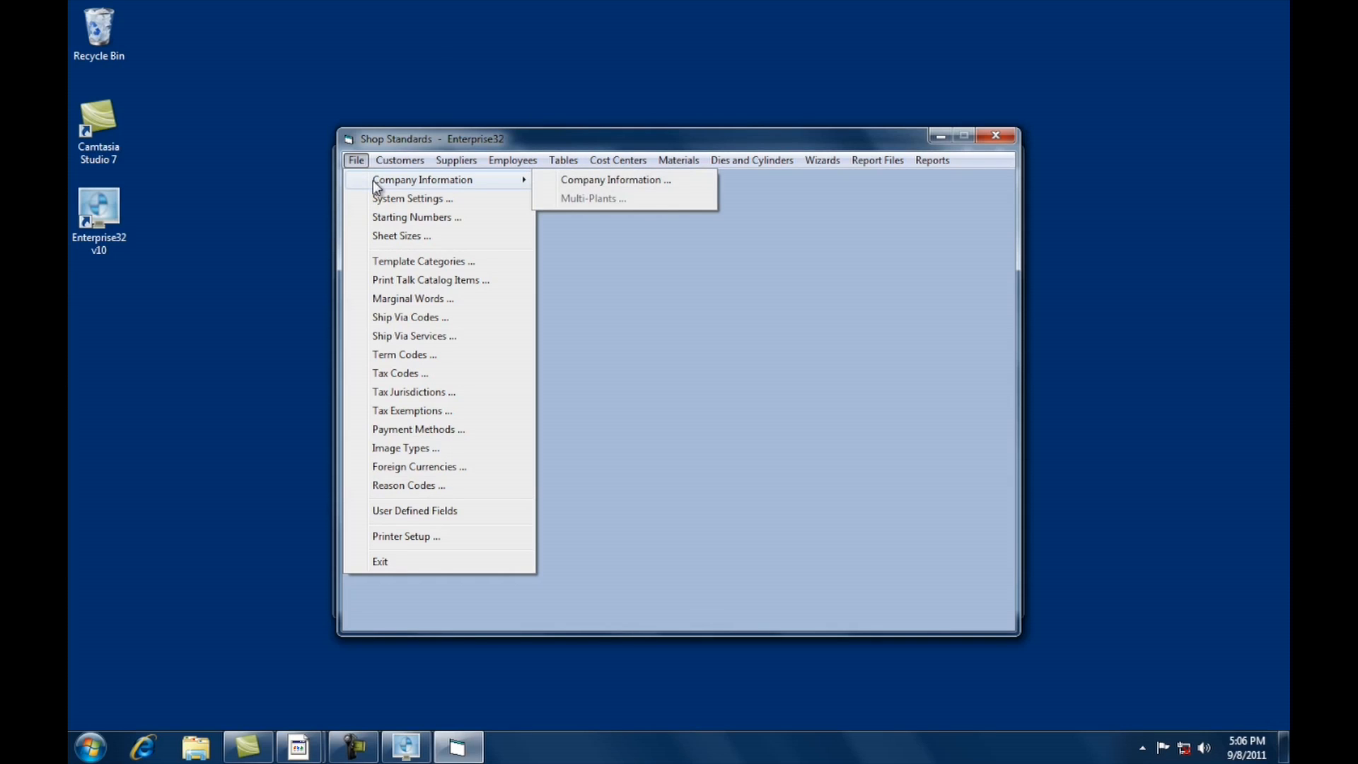
click(571, 184)
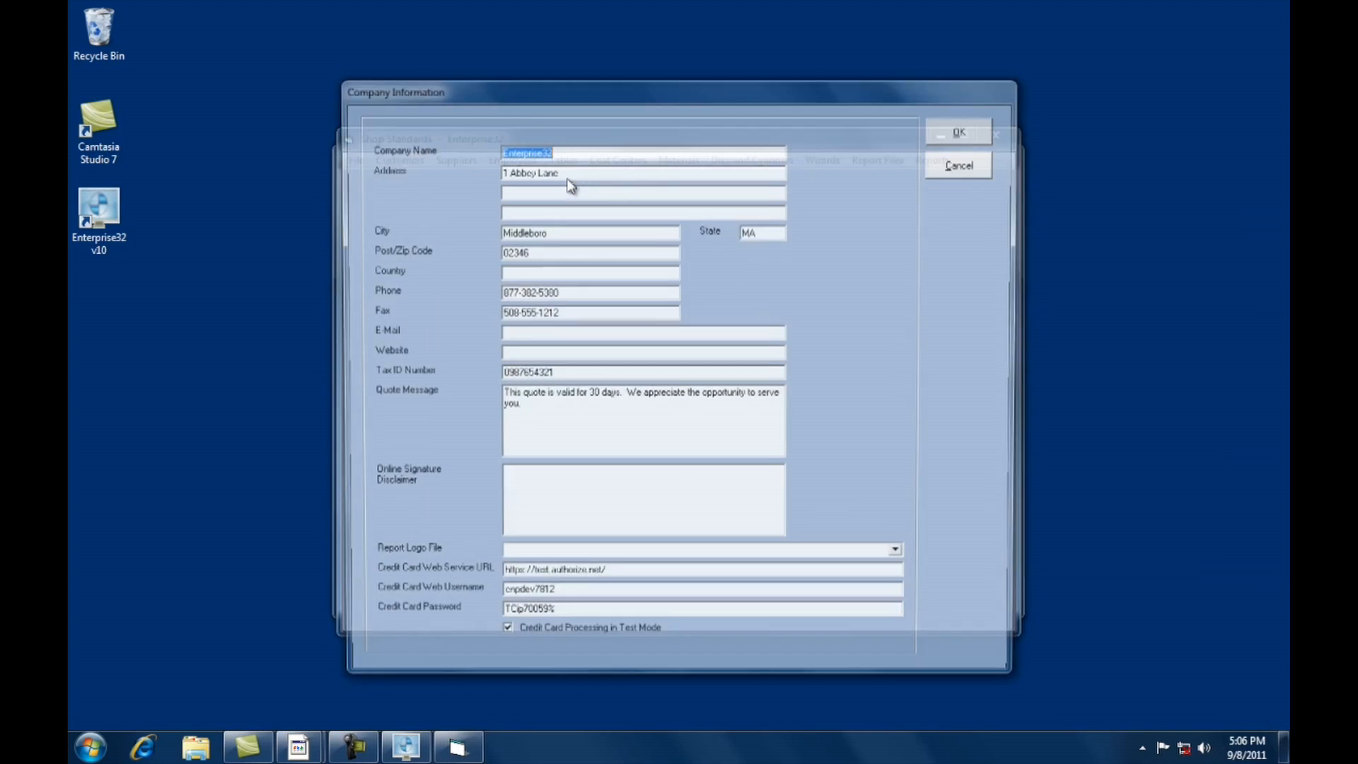
click(569, 154)
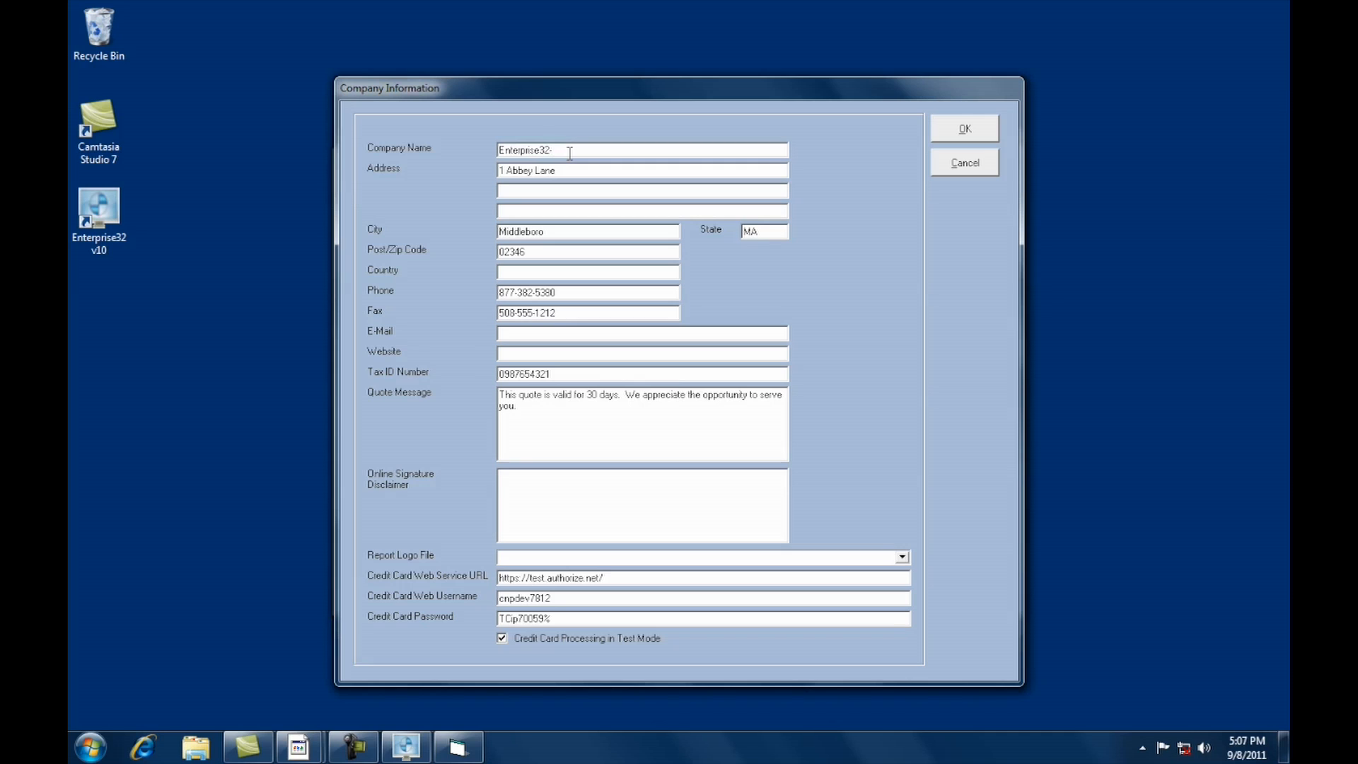
text(-Archive)
click(966, 131)
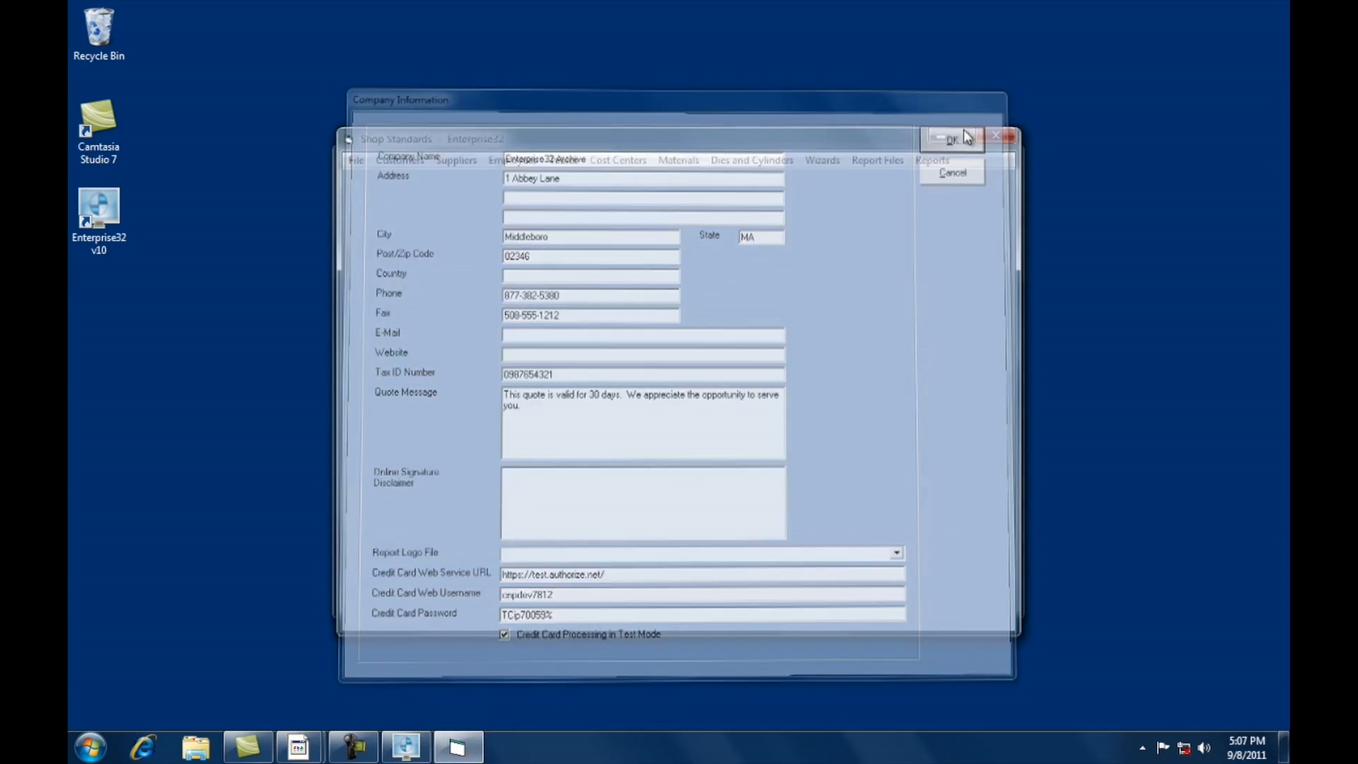
click(983, 141)
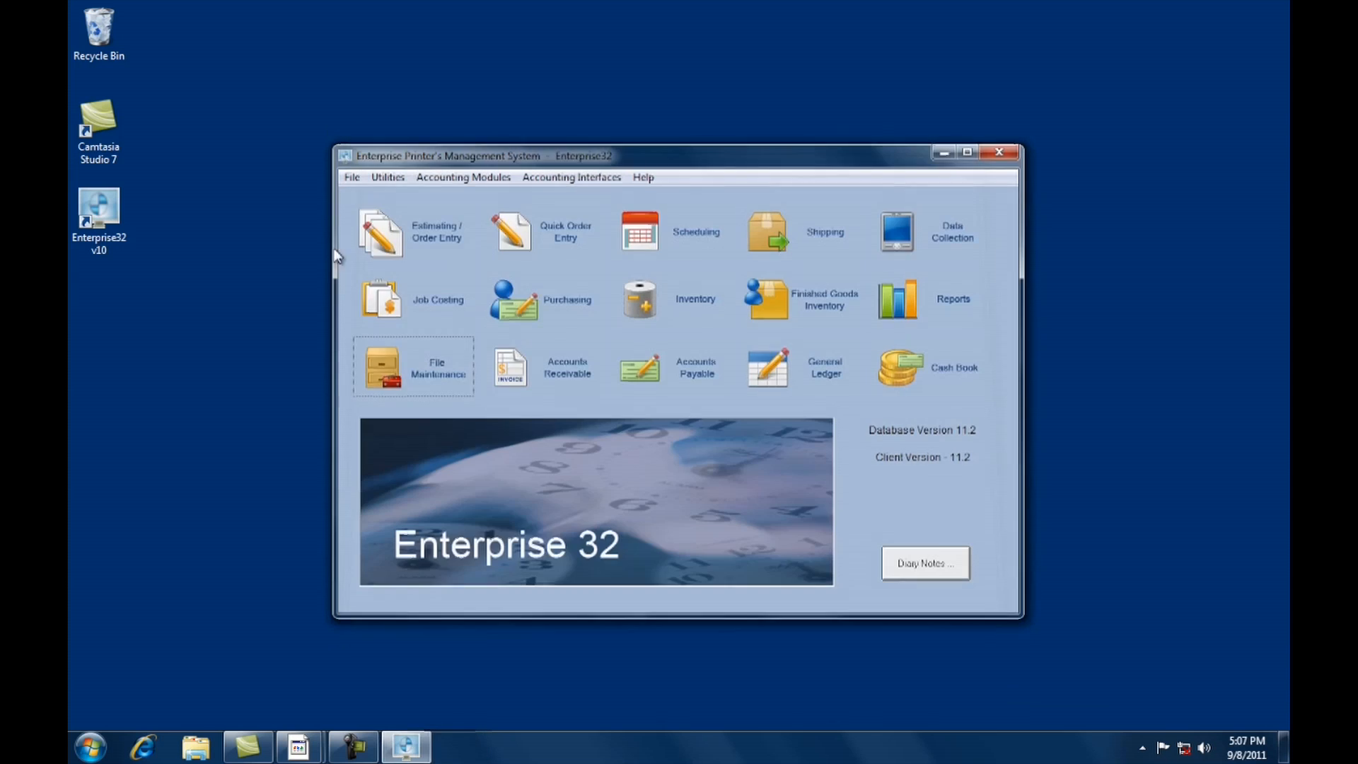
- Log off and log back in to the Enterprise32Archive database to refresh the company name
click(354, 178)
click(375, 428)
click(733, 448)
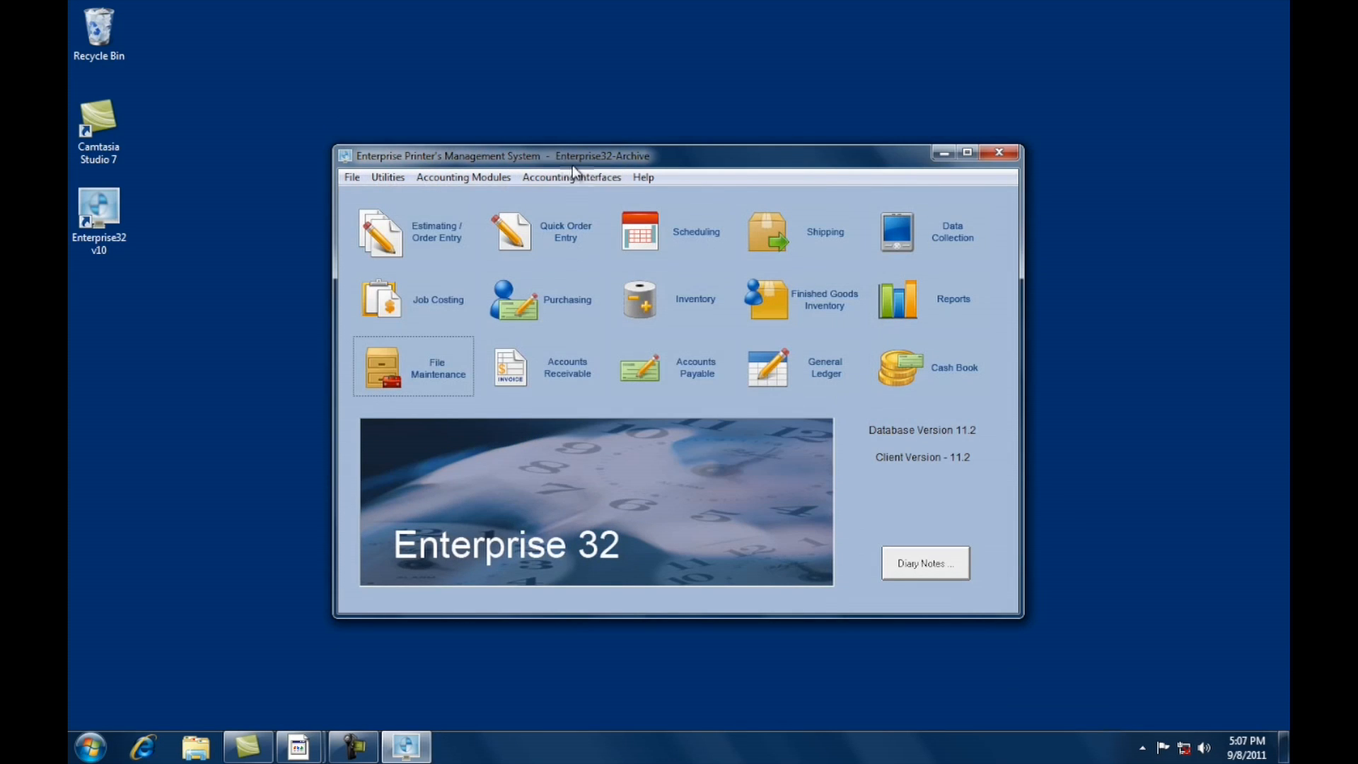